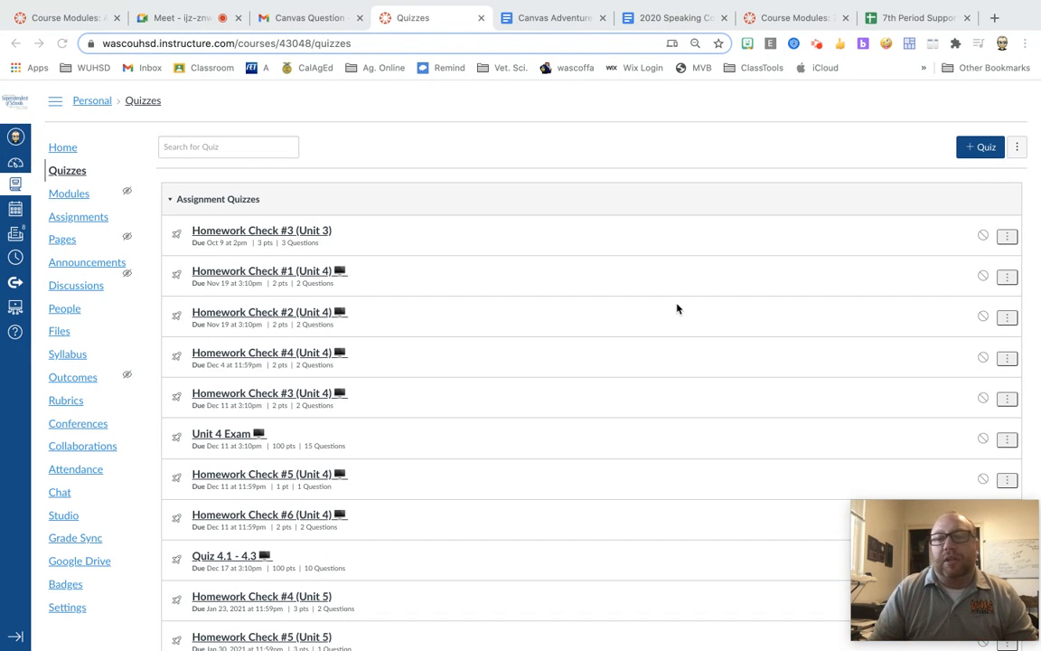
Create a new quiz with the Classic Quizzes engine and title it "DEMO Quiz"
left_click(970, 154)
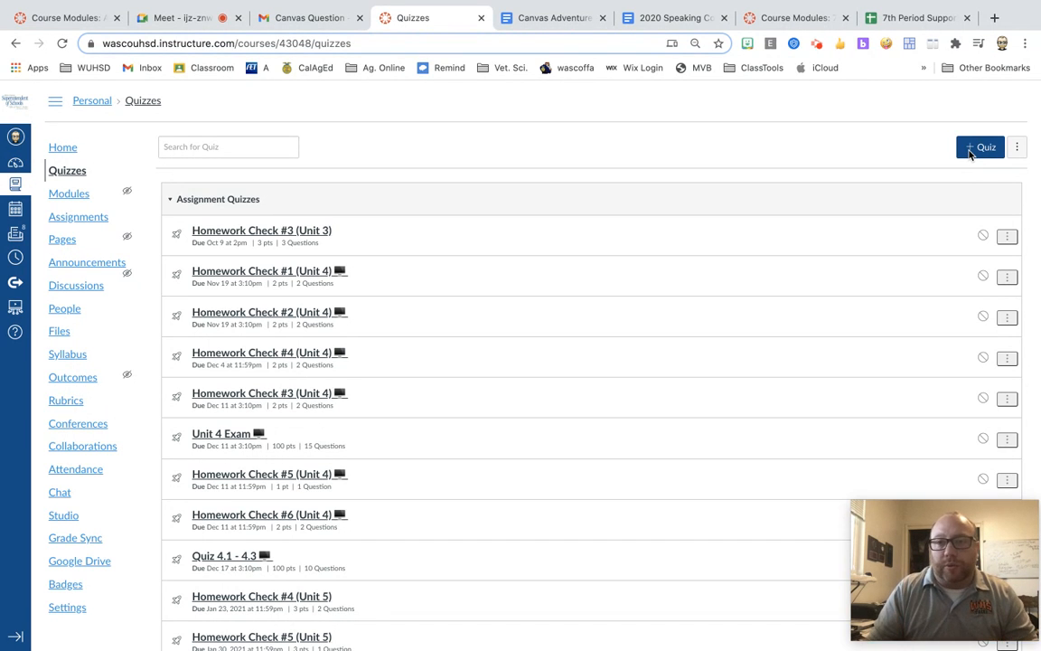
left_click(978, 153)
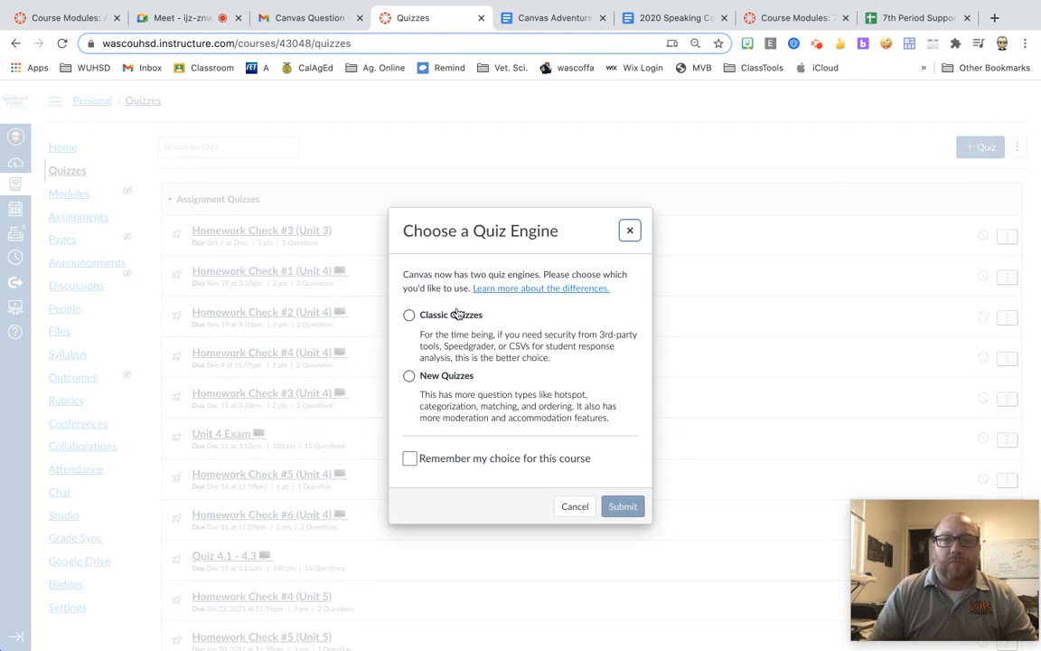
left_click(409, 316)
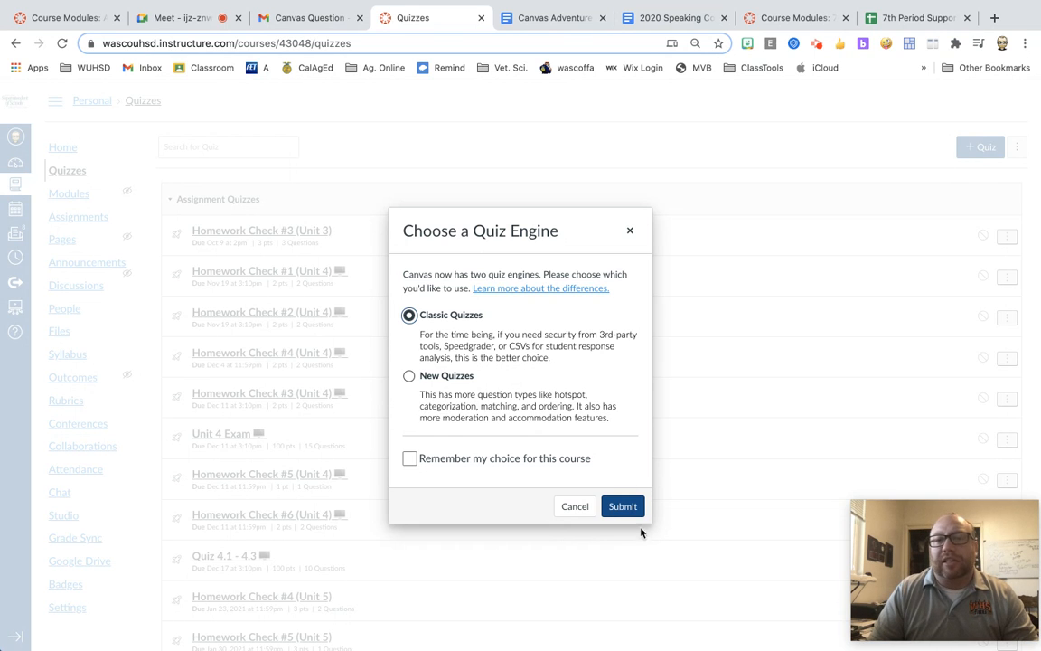
left_click(623, 507)
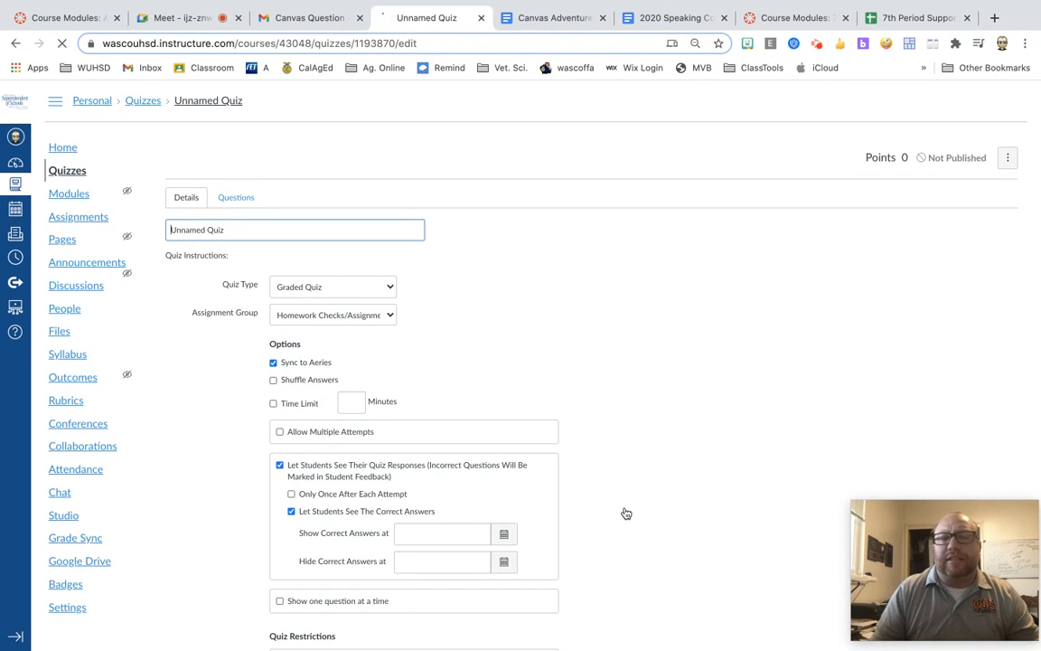
double_click(200, 230)
type("DEMO")
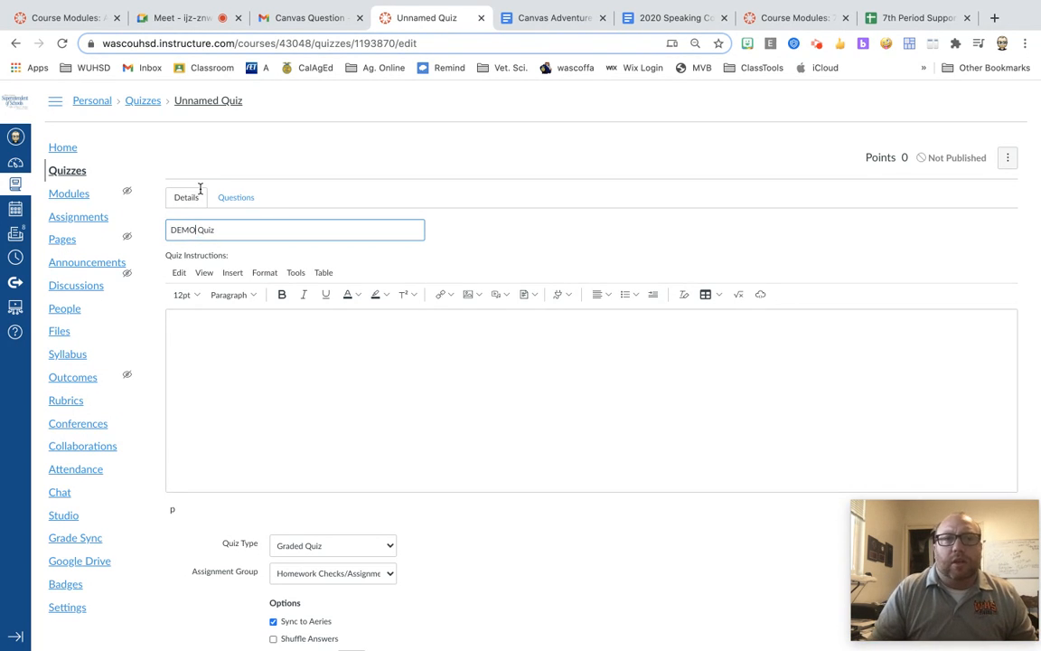
Find existing quiz questions in the first Chapter 3 True/False question bank and select all of them
left_click(243, 197)
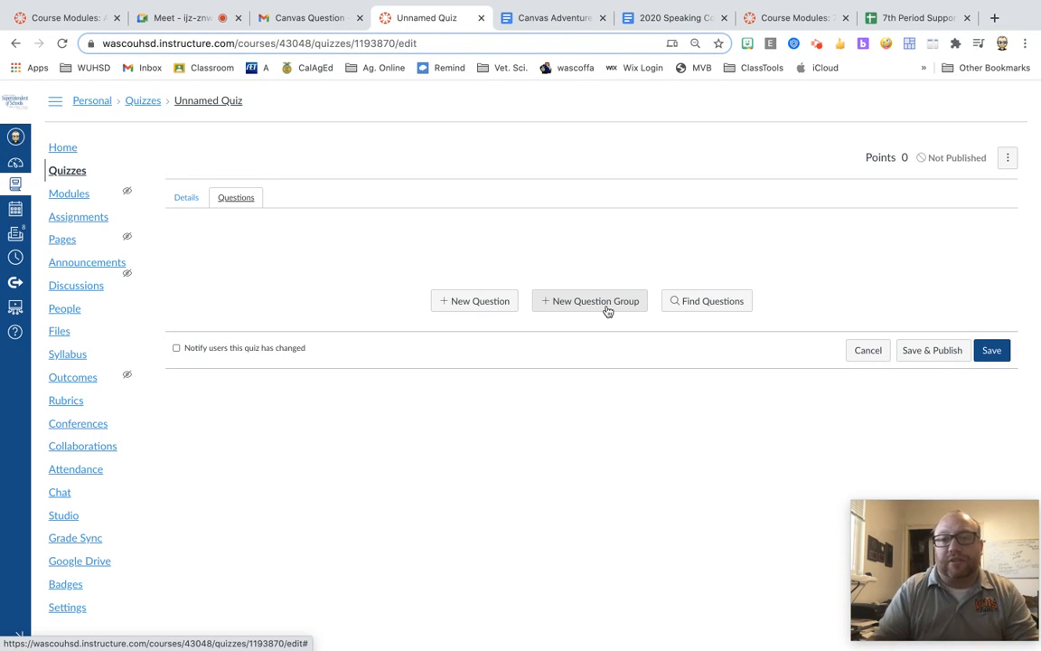
left_click(729, 303)
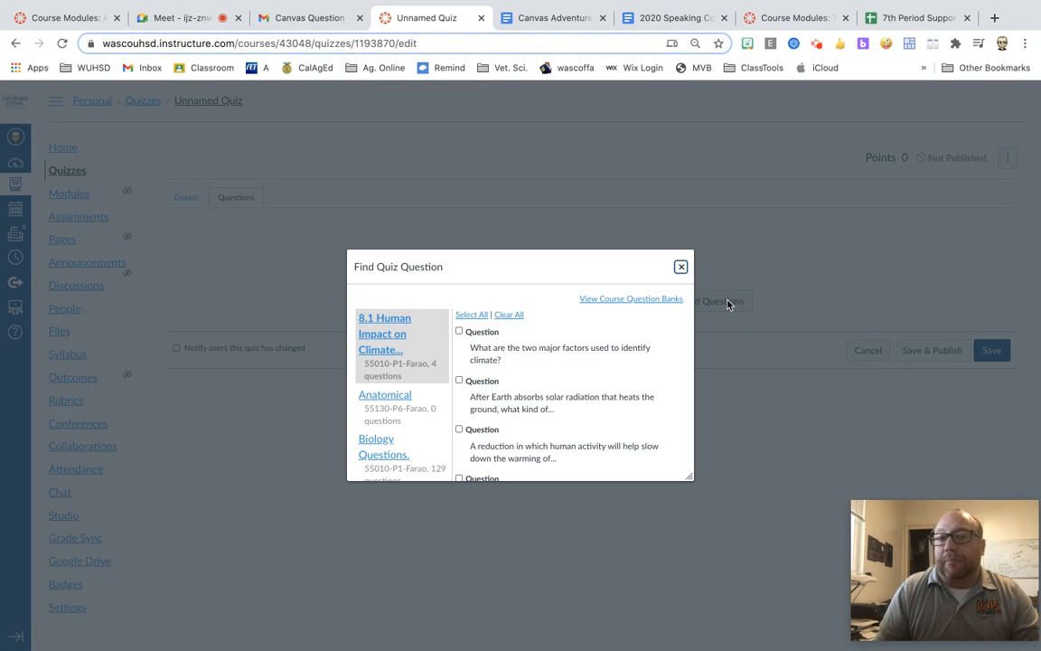
scroll(402, 387, "down", 10)
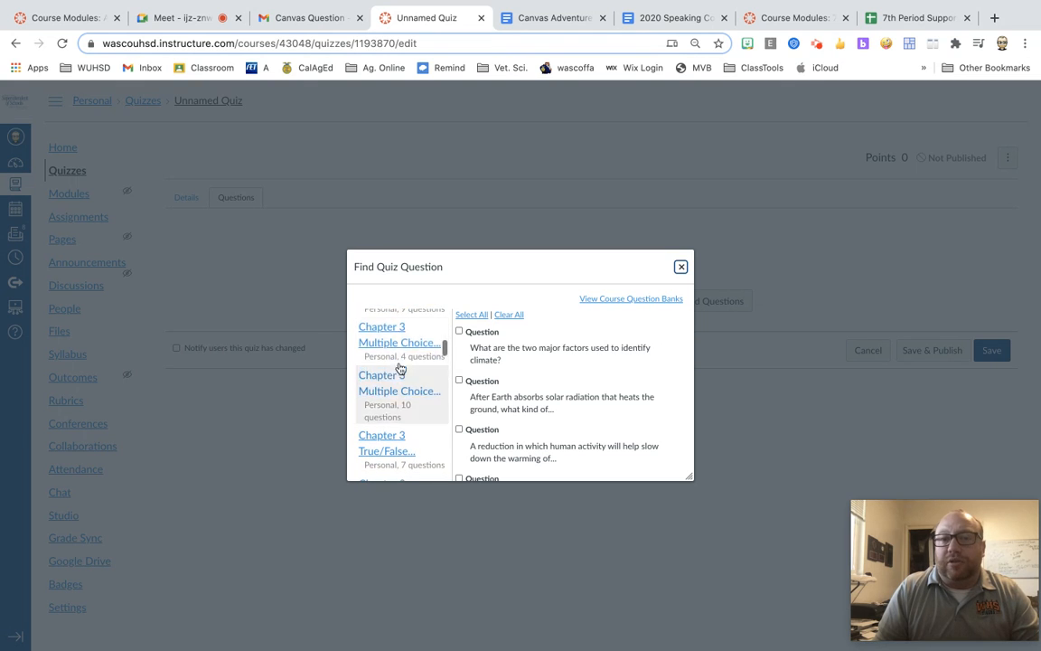
scroll(395, 442, "down", 1)
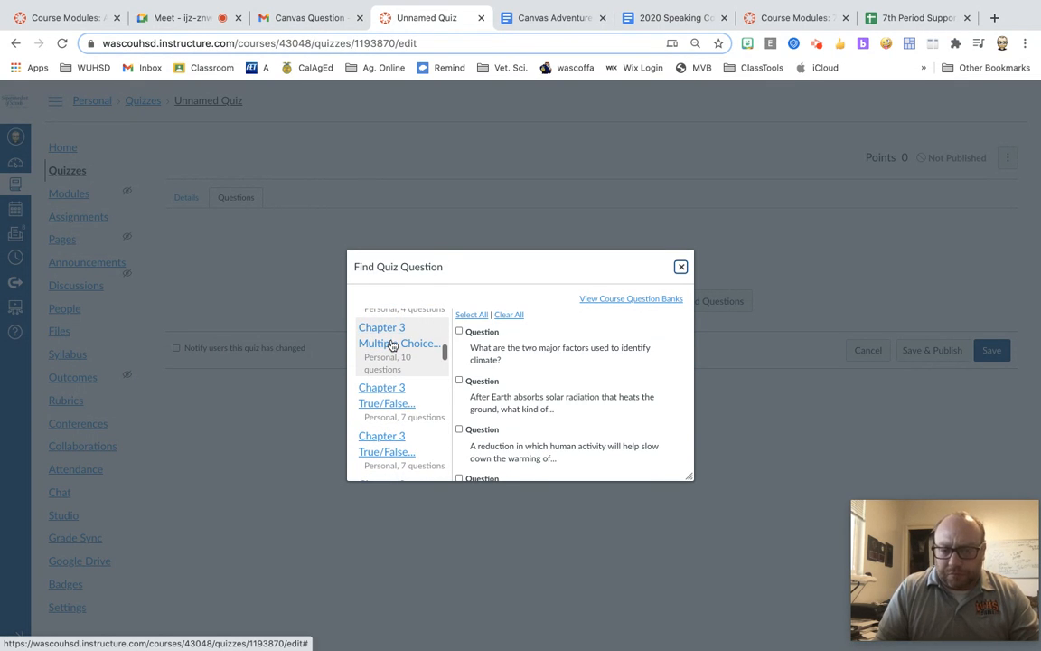
scroll(389, 398, "down", 2)
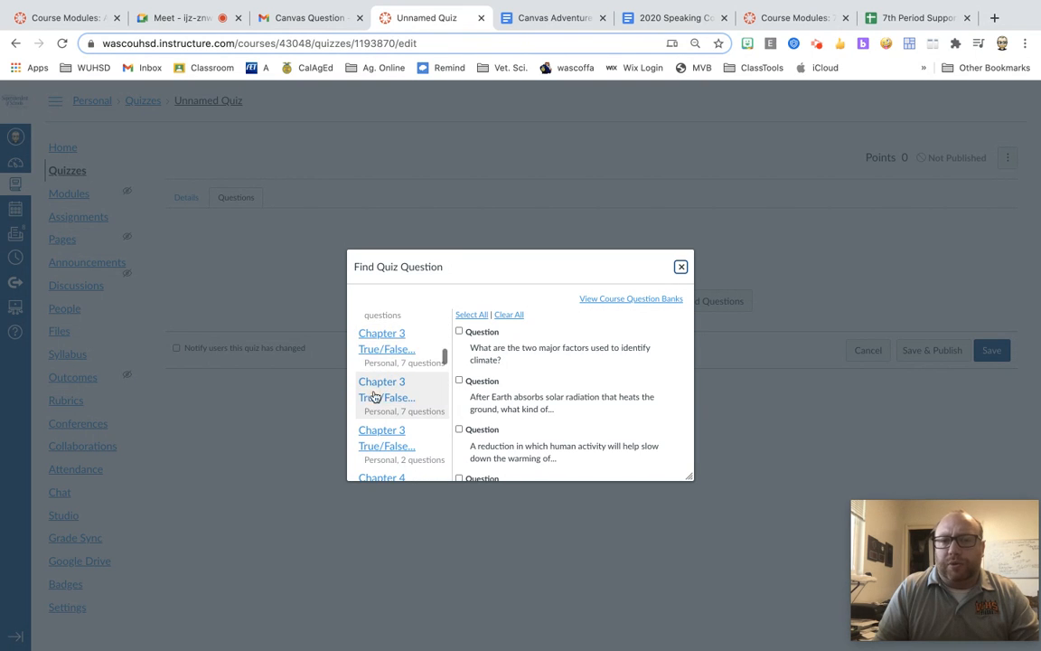
scroll(386, 402, "down", 1)
scroll(398, 389, "up", 1)
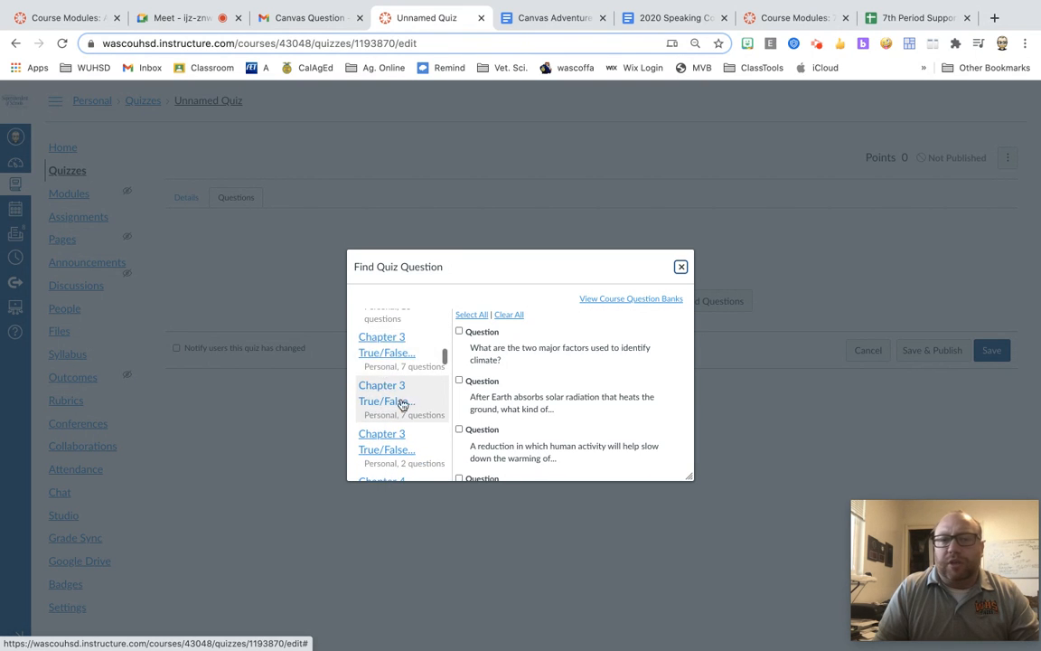
left_click(387, 352)
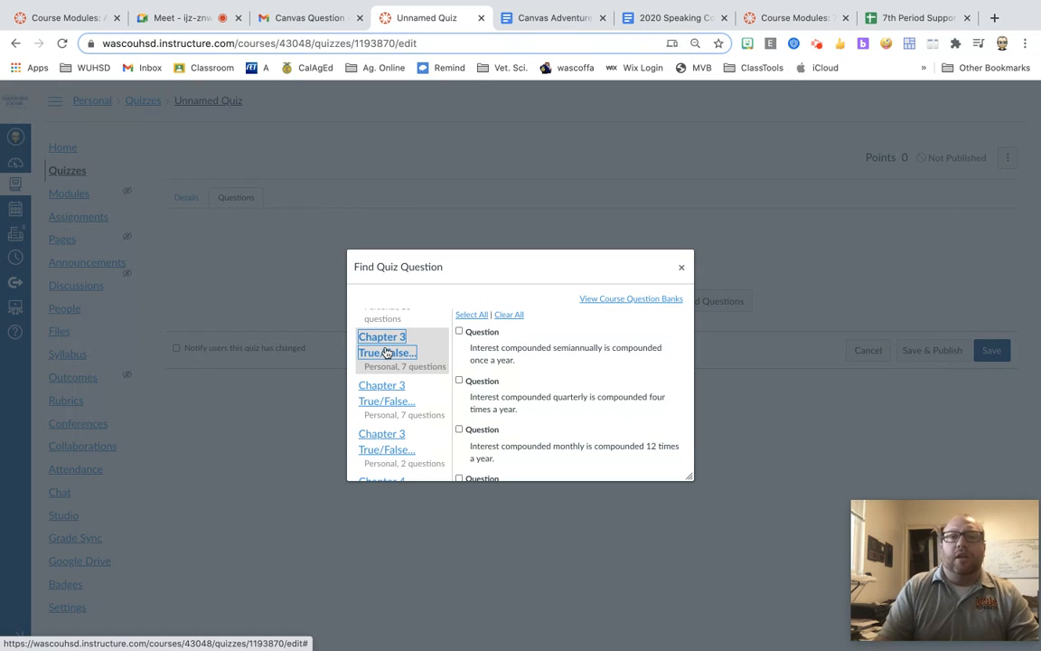
left_click(471, 314)
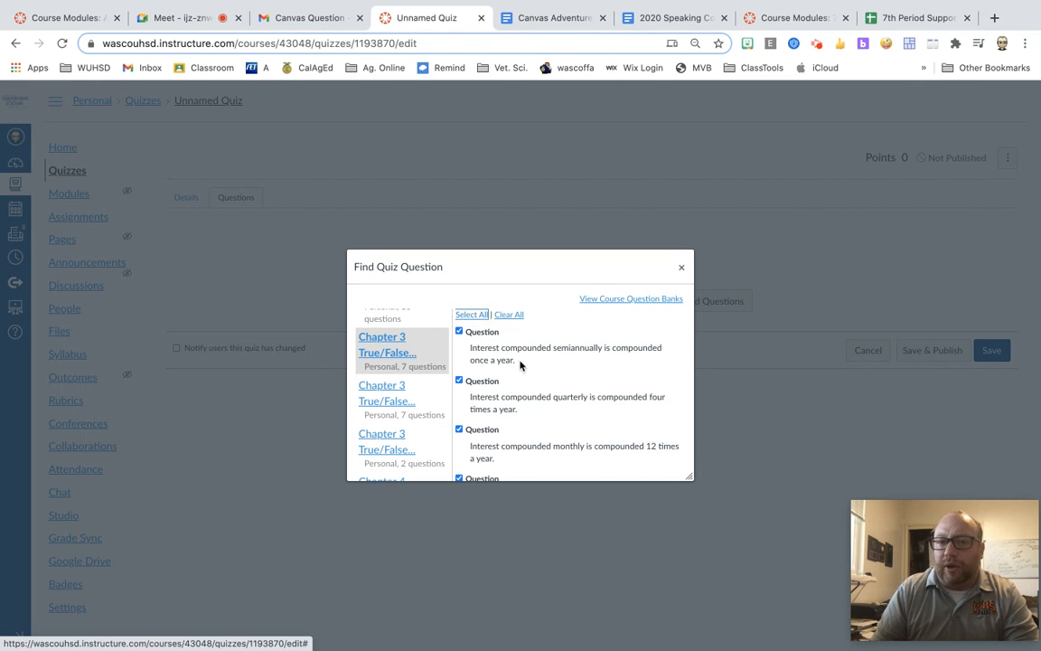
Add the selected questions to a new question group named T/F1 that picks 4 questions at 2 points per question
scroll(522, 367, "down", 10)
left_click(551, 439)
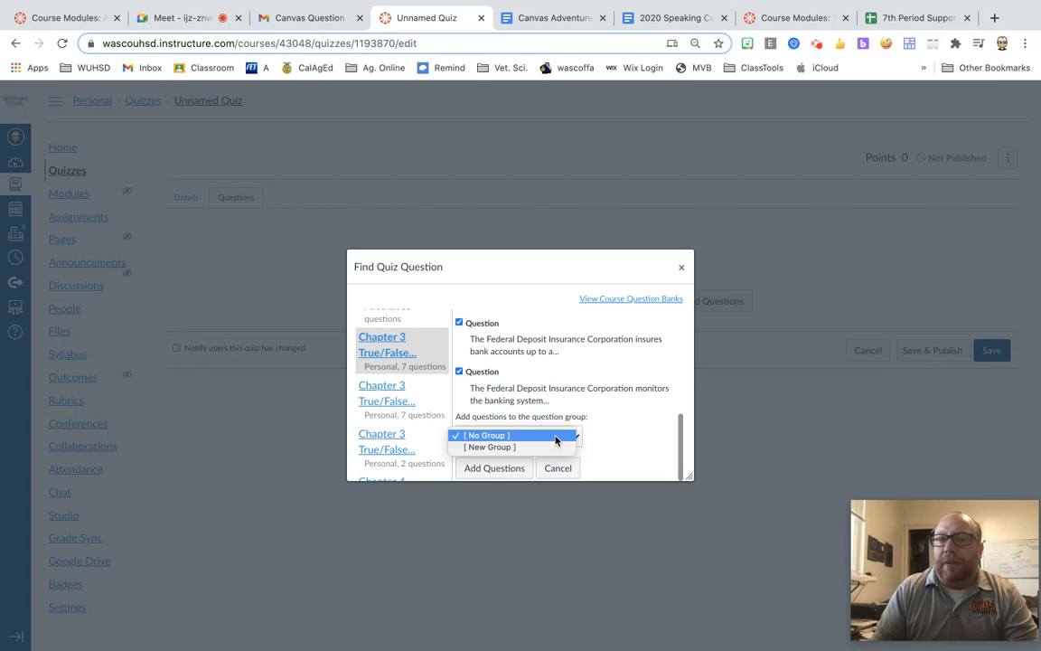
left_click(493, 447)
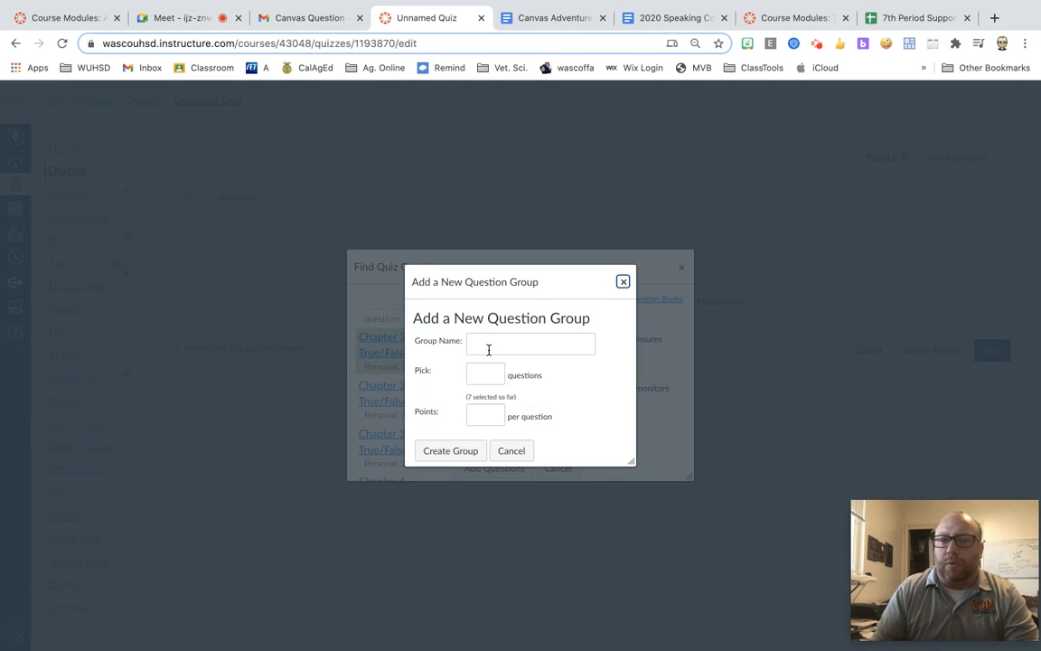
left_click(489, 347)
type("T/F")
type(":")
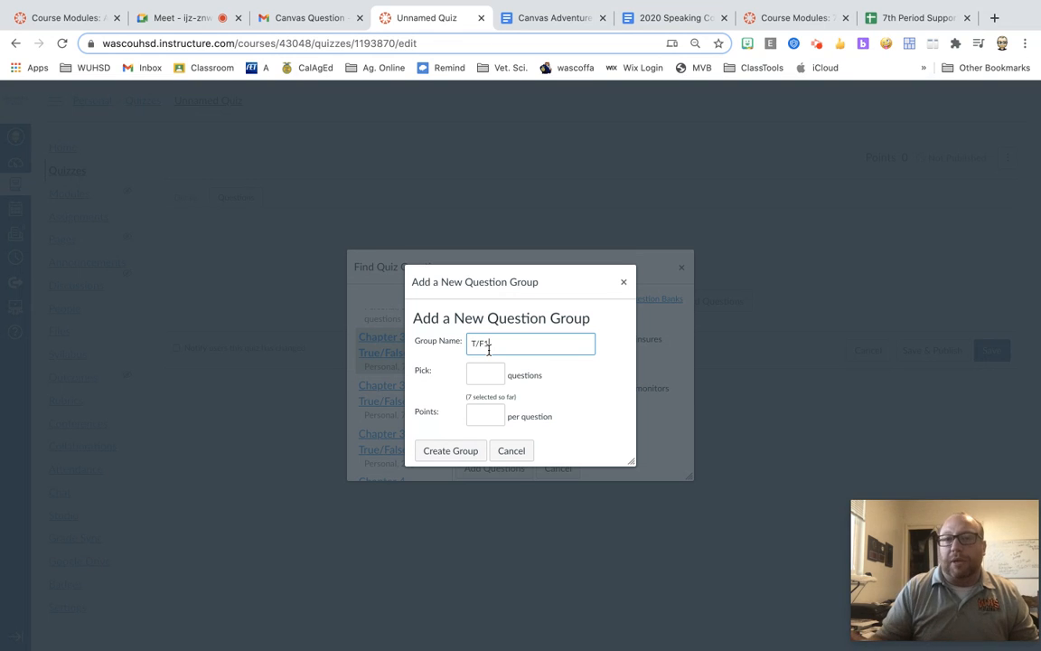
left_click(484, 370)
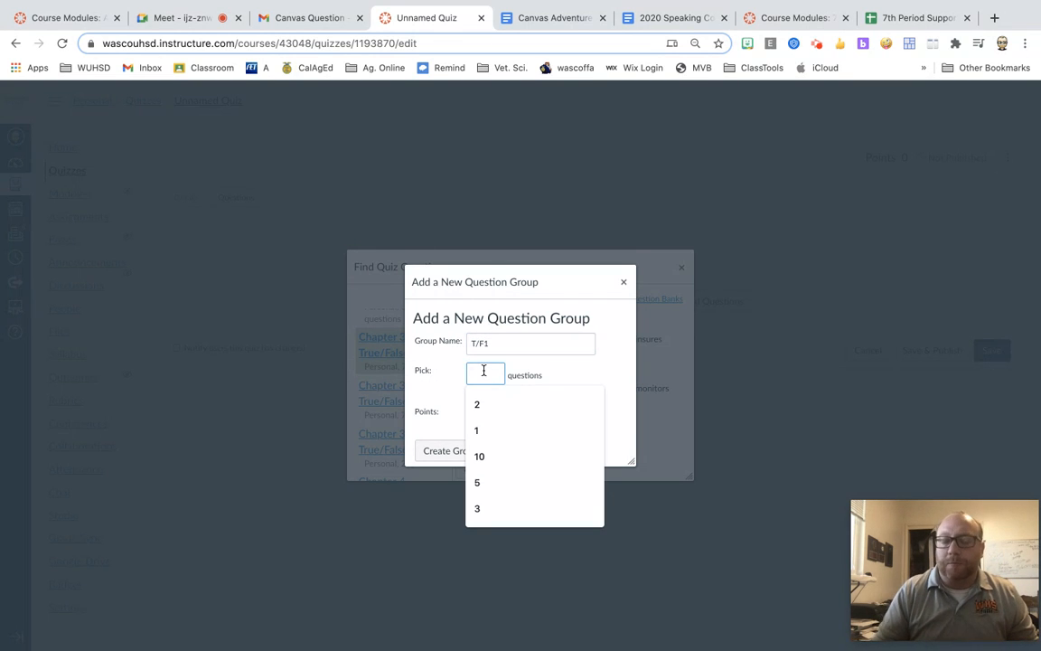
type("4")
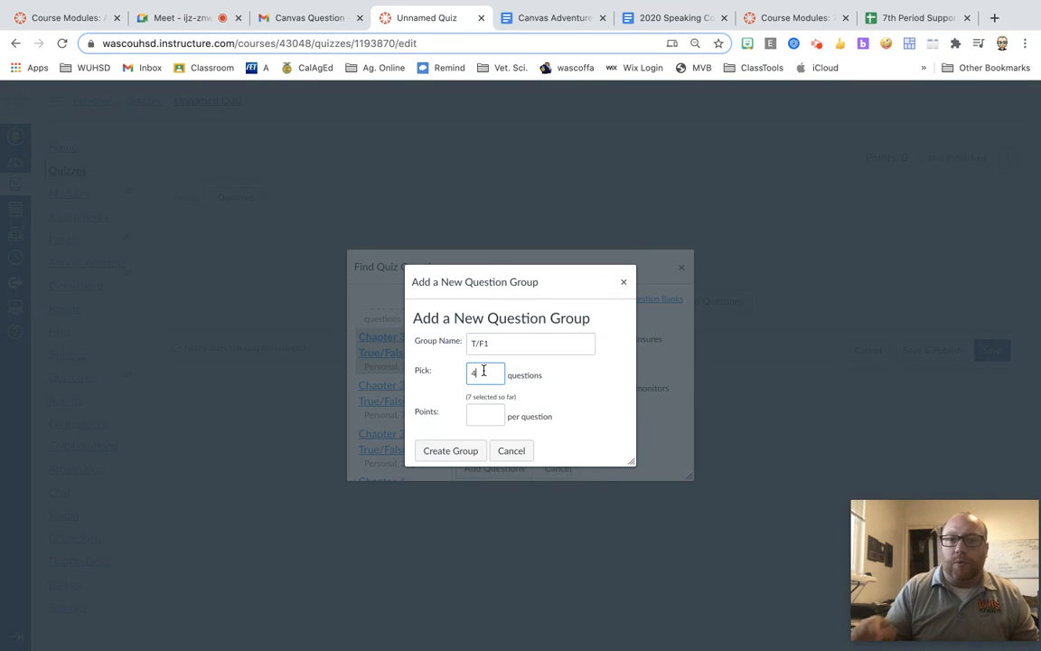
left_click(482, 415)
type("2")
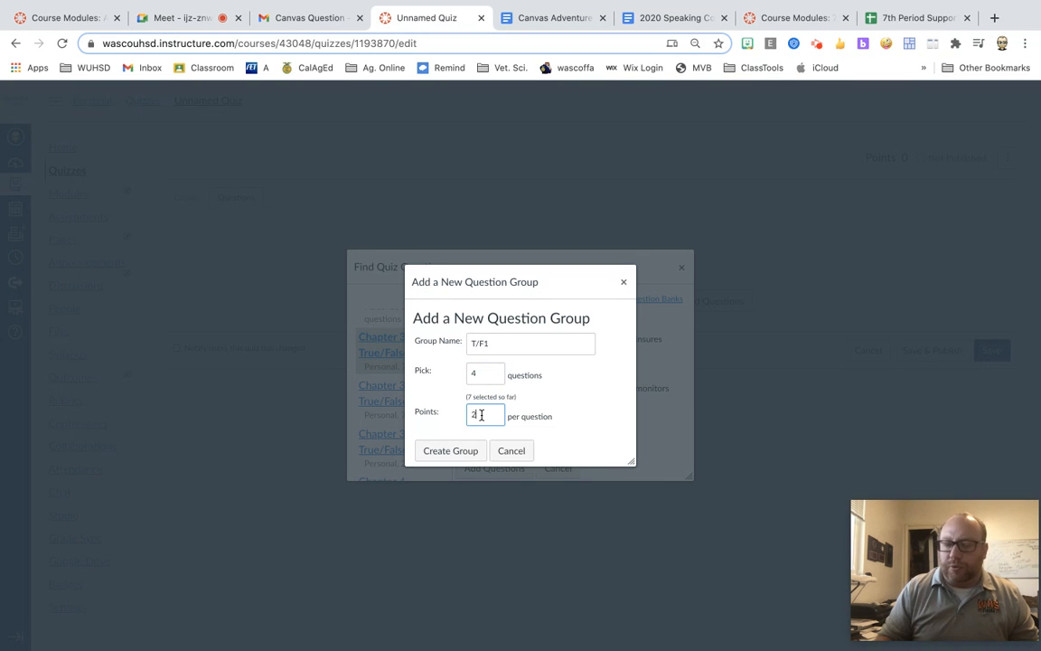
left_click(447, 455)
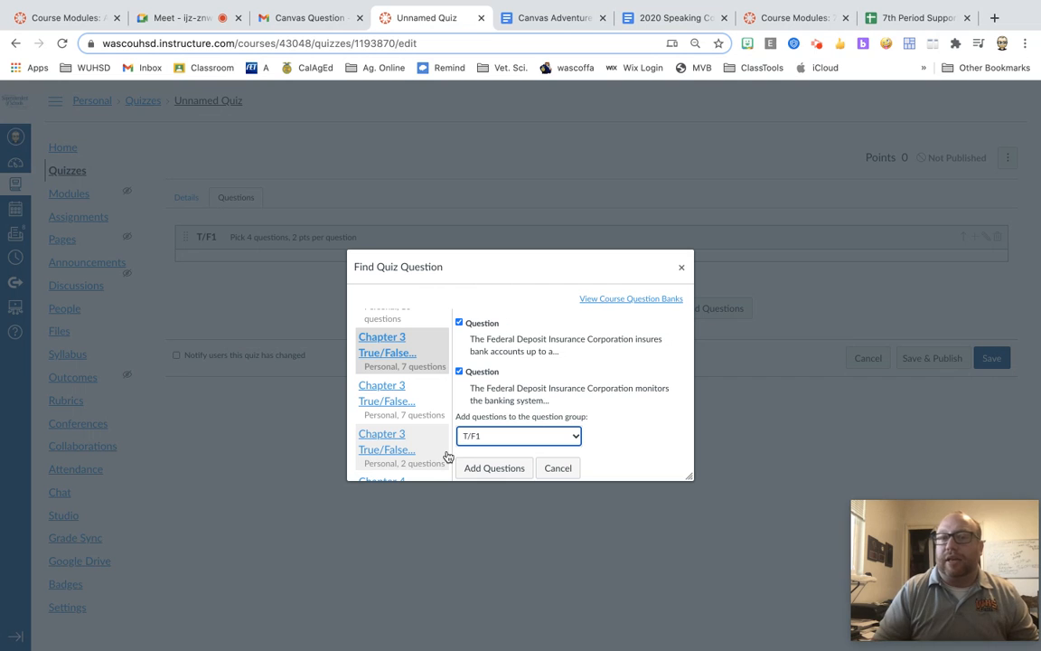
left_click(488, 471)
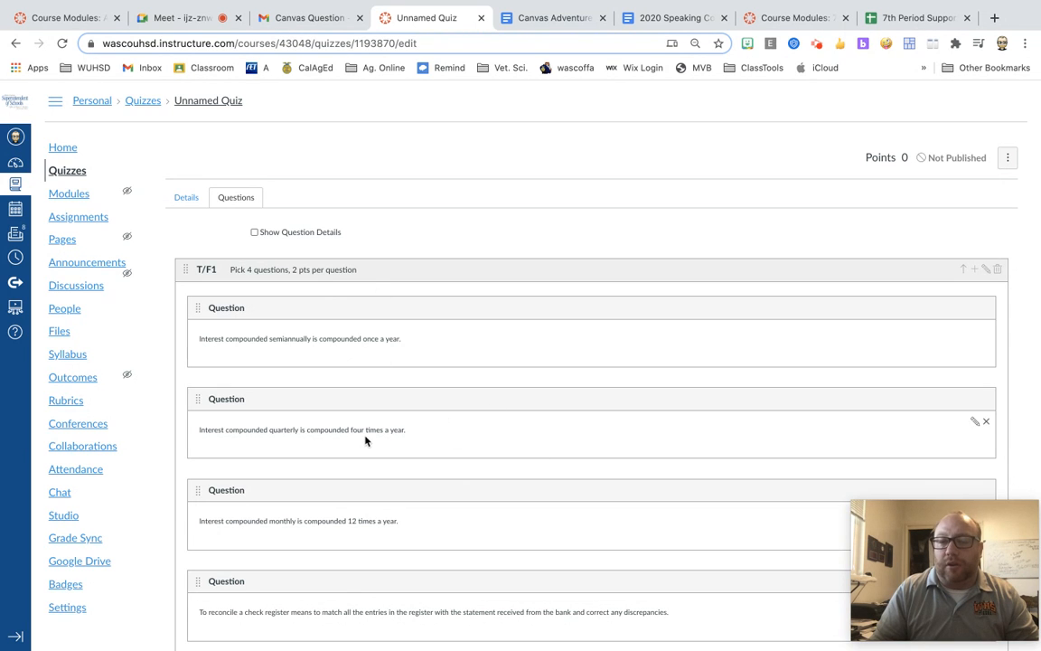
Review the questions contained in the T/F1 group from first to last
scroll(366, 437, "down", 10)
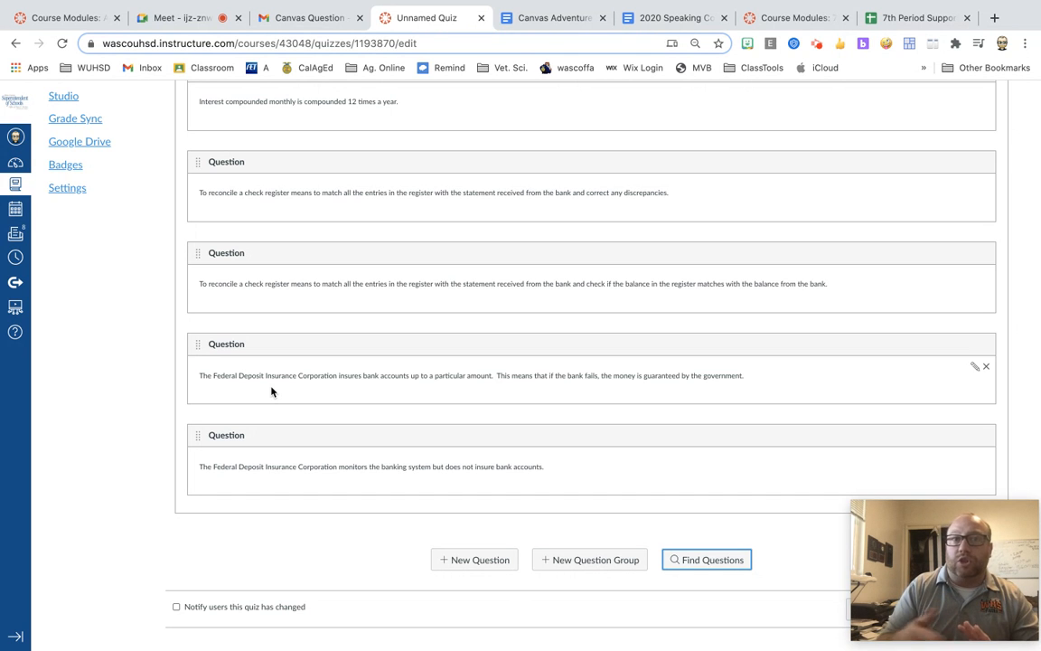
scroll(517, 397, "up", 4)
scroll(408, 344, "up", 5)
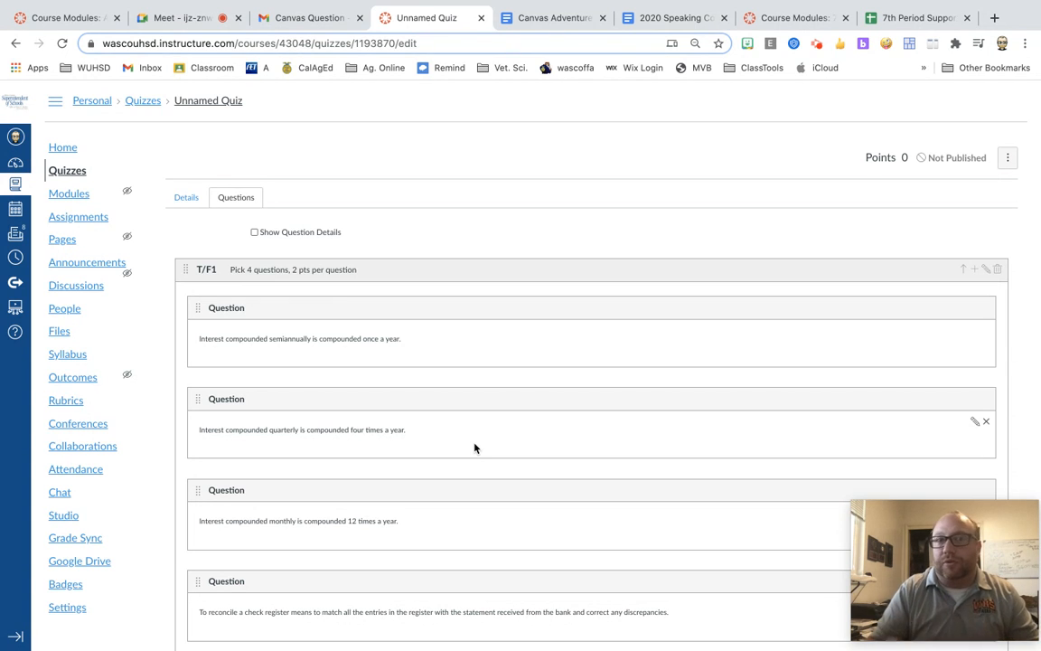
scroll(570, 341, "down", 5)
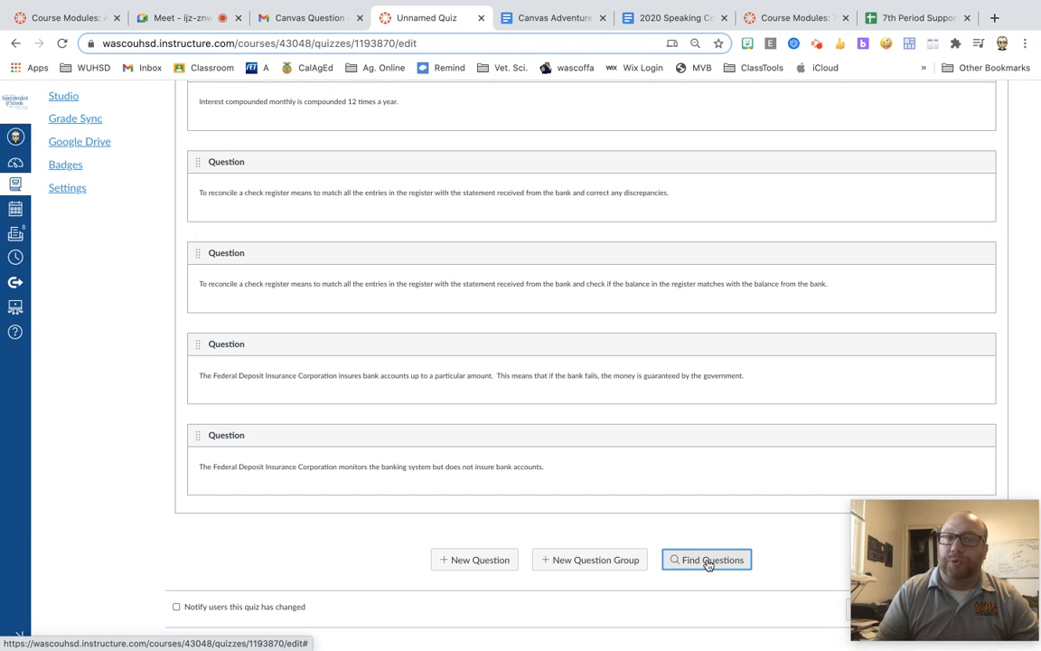
scroll(549, 218, "up", 5)
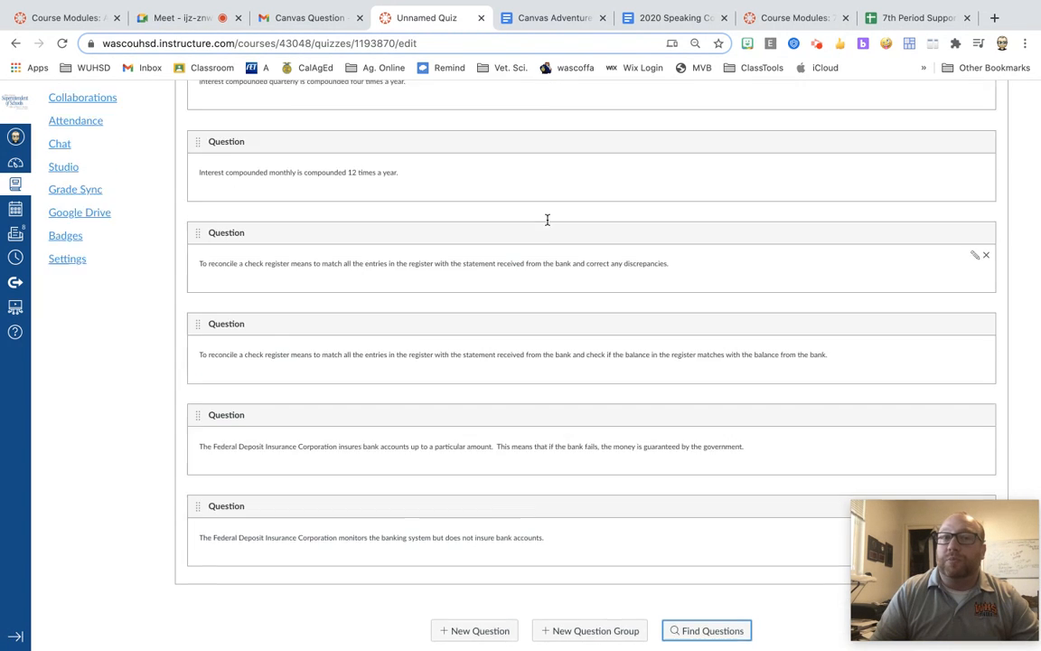
scroll(235, 346, "down", 5)
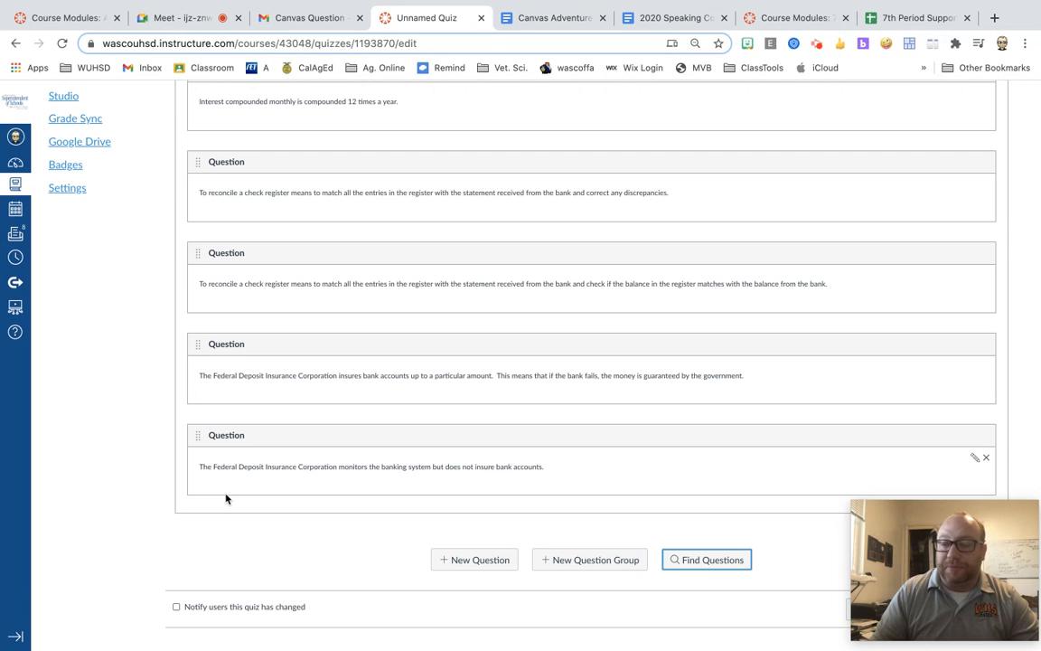
scroll(226, 498, "up", 5)
scroll(425, 427, "down", 5)
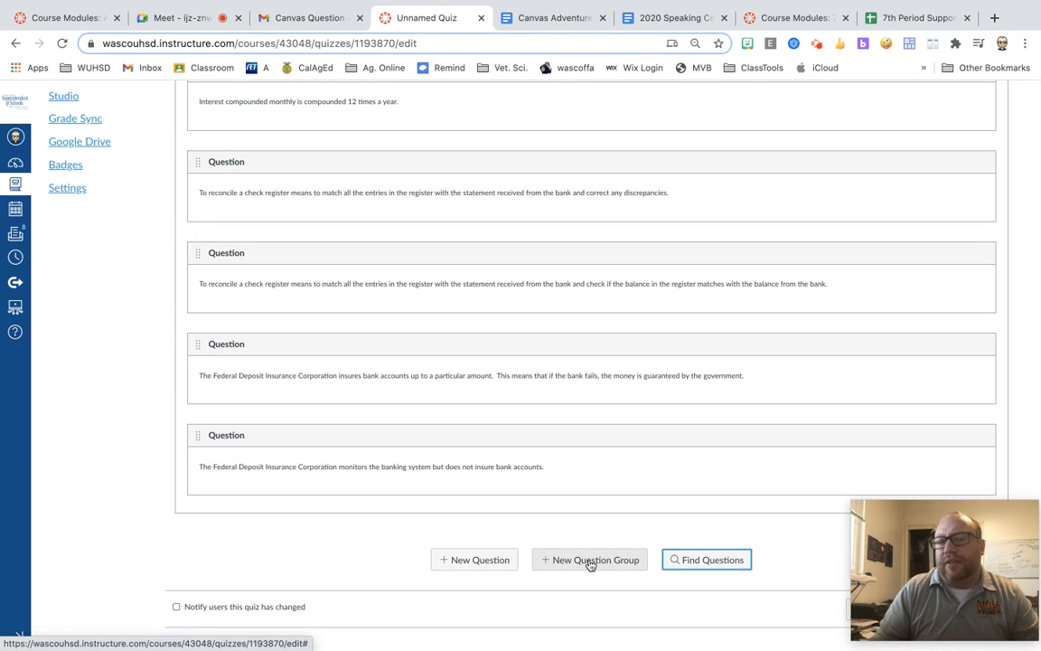
Create a second question group linked to the question bank Chapter 3 Constructive Response Sections 4-6
left_click(590, 562)
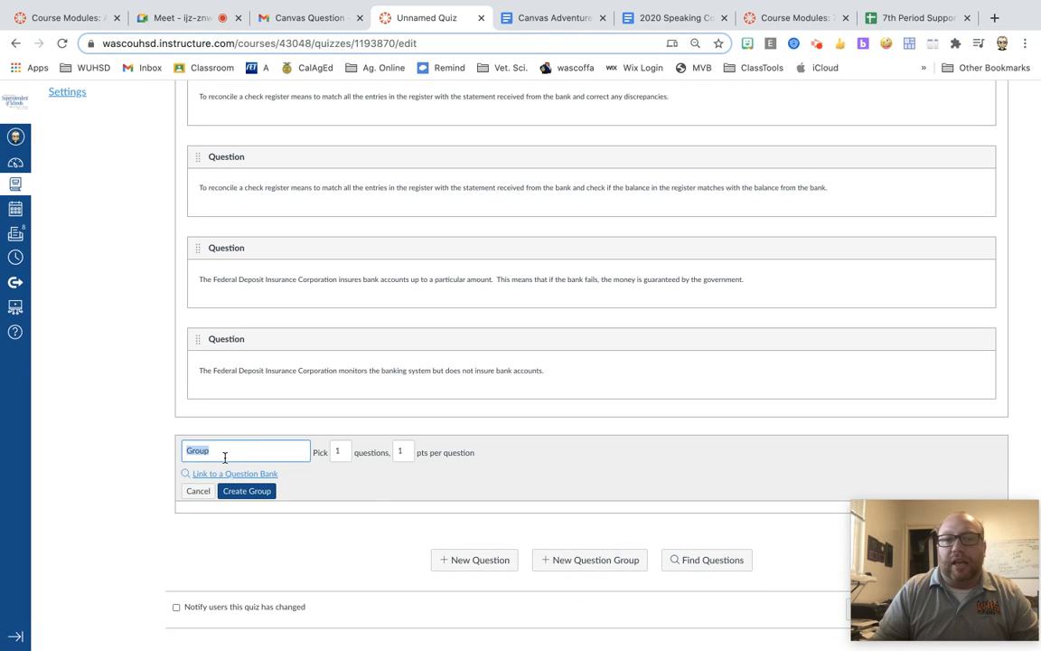
left_click(214, 476)
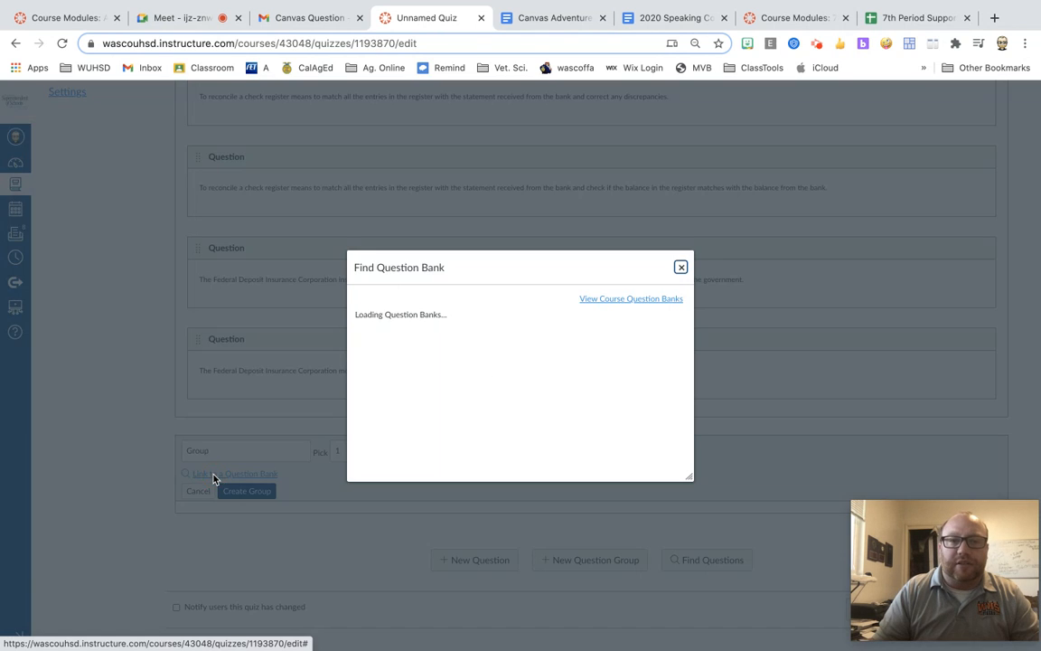
scroll(452, 432, "down", 3)
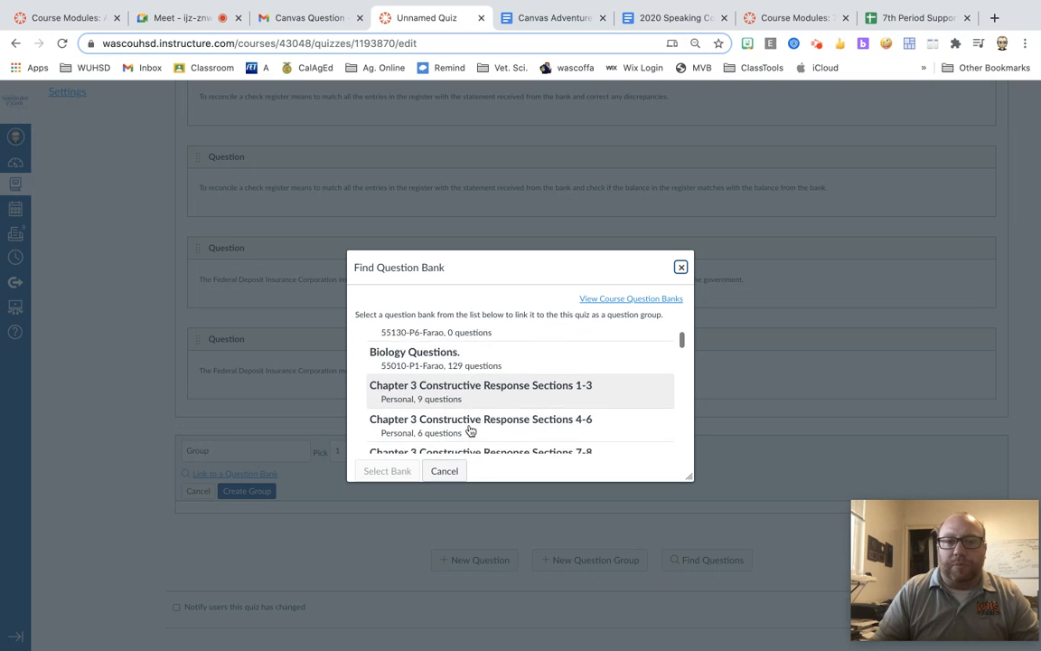
left_click(495, 356)
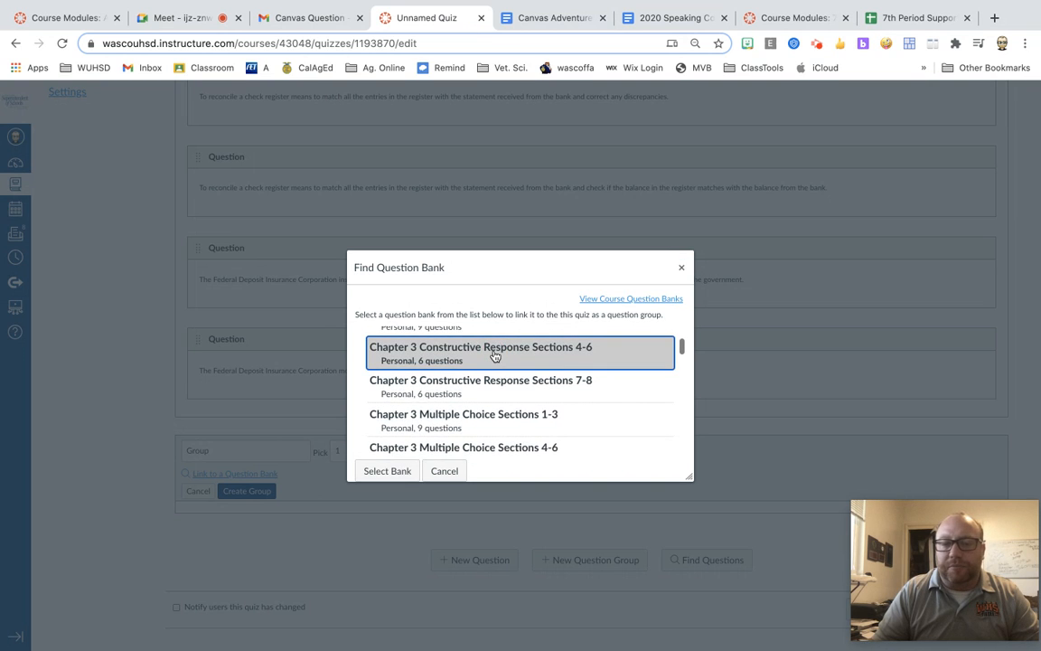
left_click(383, 472)
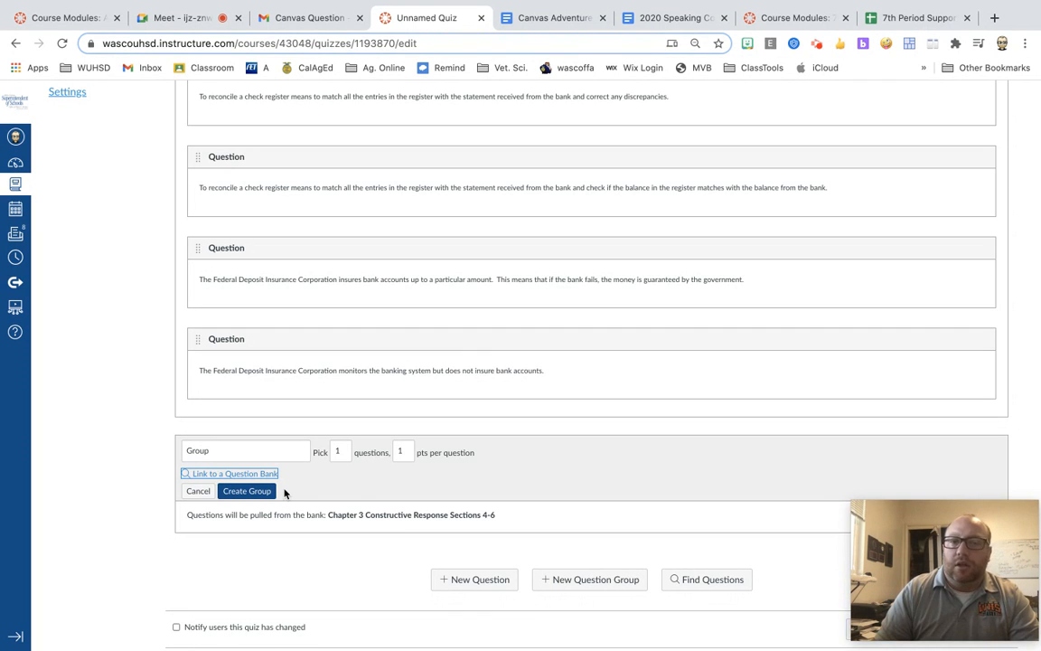
left_click(247, 492)
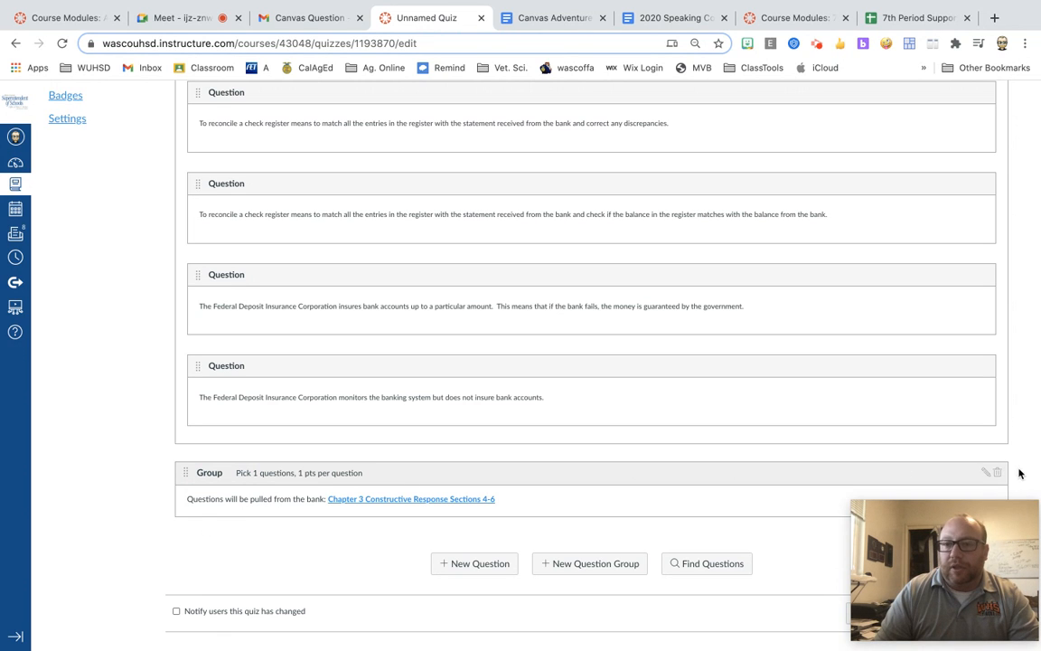
left_click(985, 473)
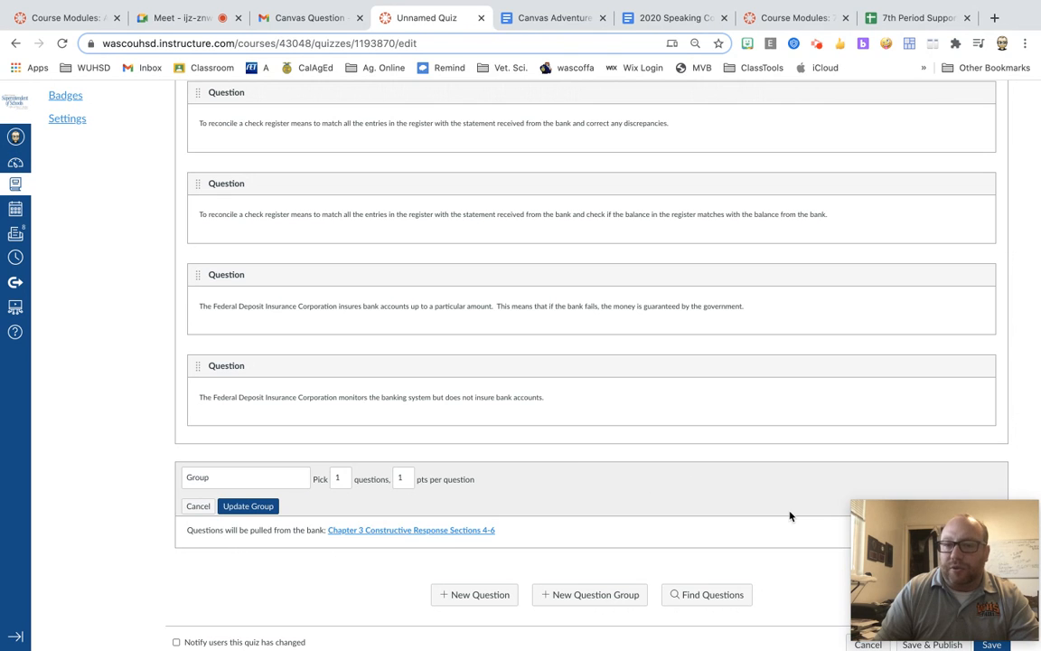
scroll(787, 512, "down", 1)
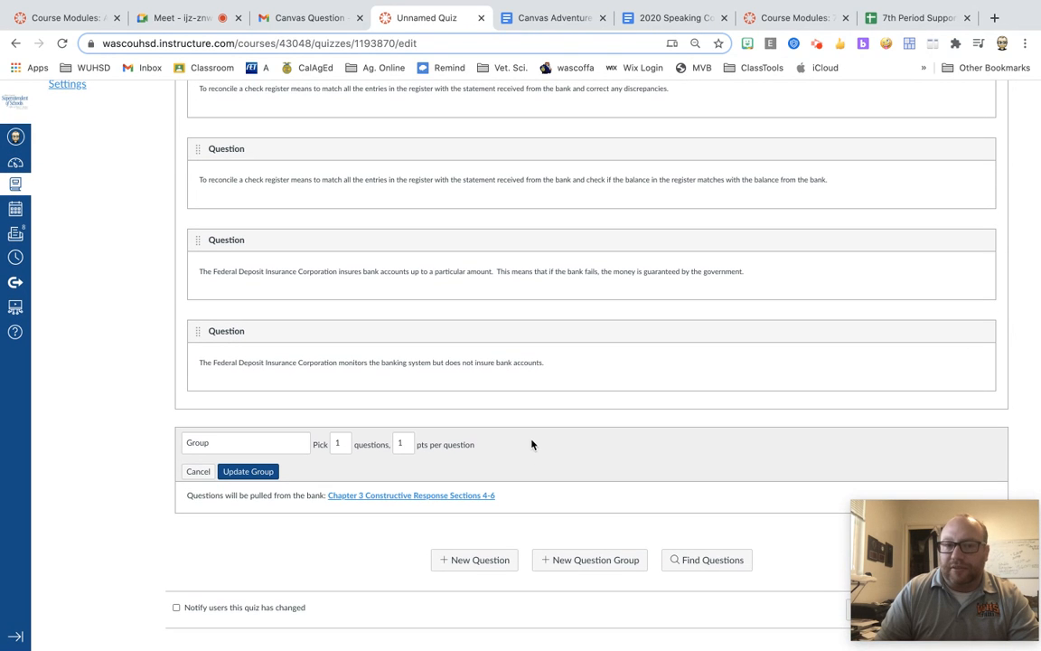
left_click(192, 477)
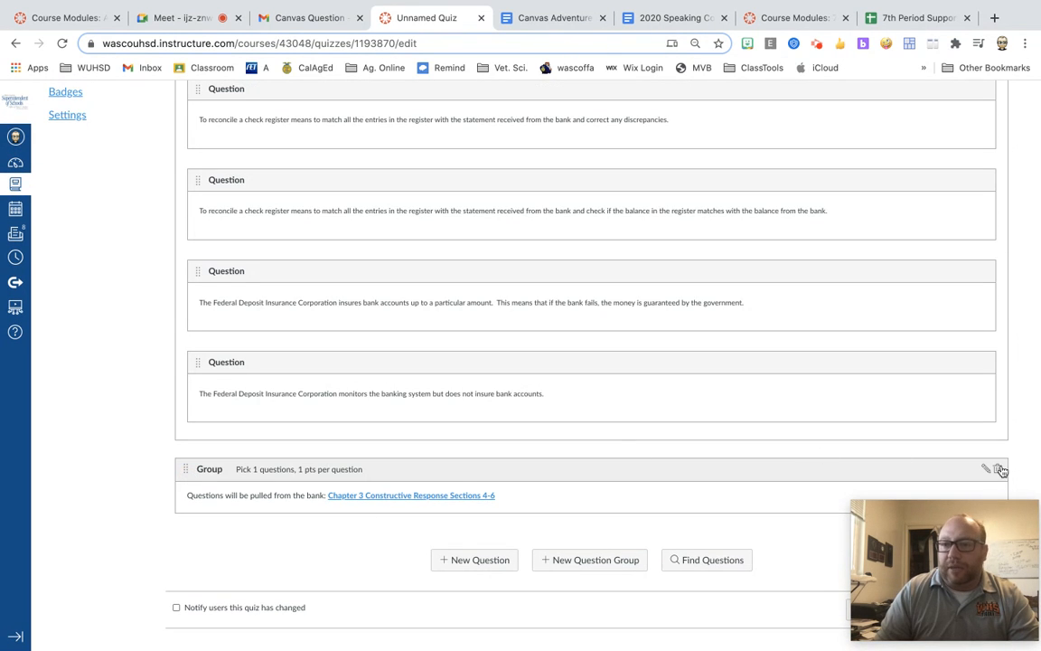
Delete the question group linked to the Chapter 3 Constructive Response Sections 4-6 bank
left_click(998, 468)
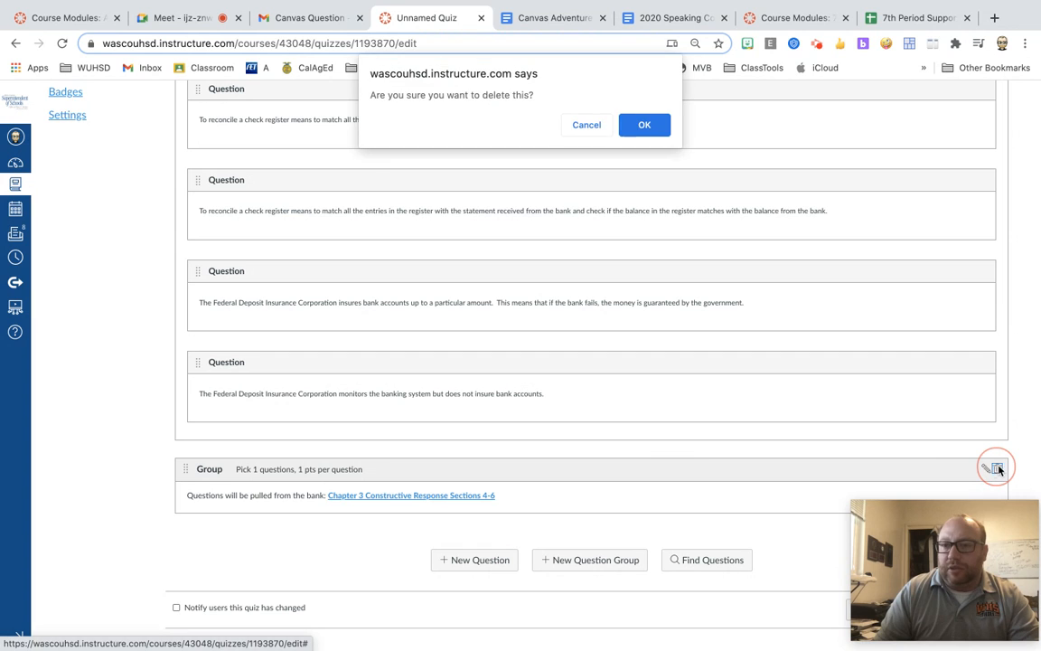
left_click(644, 125)
Find existing questions in the first Chapter 3 Constructive question bank and select all of them except the second one
left_click(726, 561)
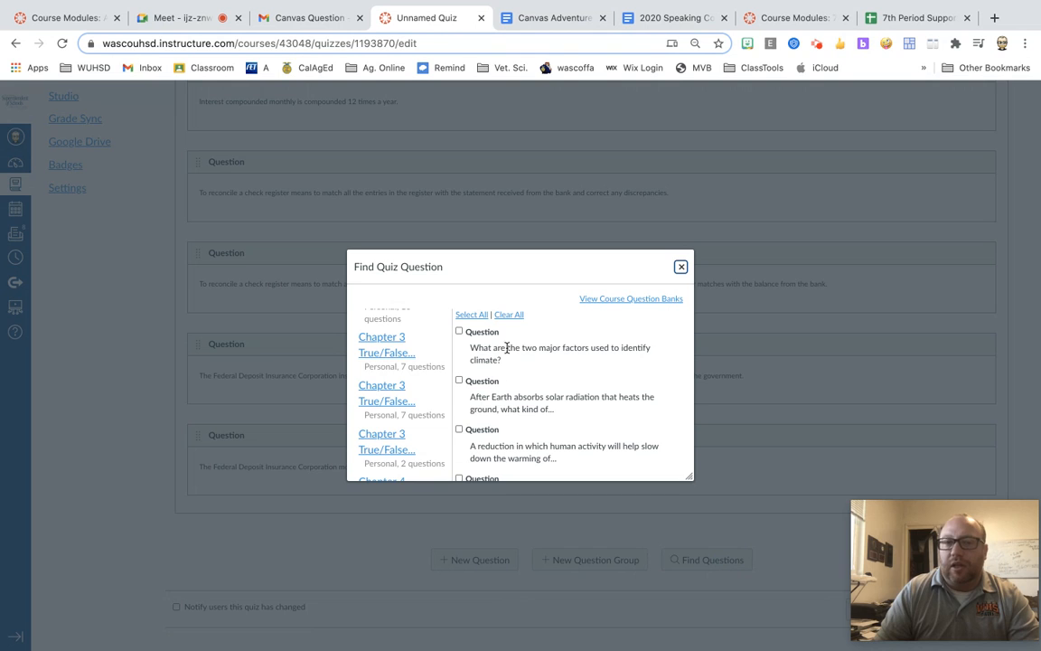
scroll(390, 361, "up", 2)
scroll(390, 360, "up", 10)
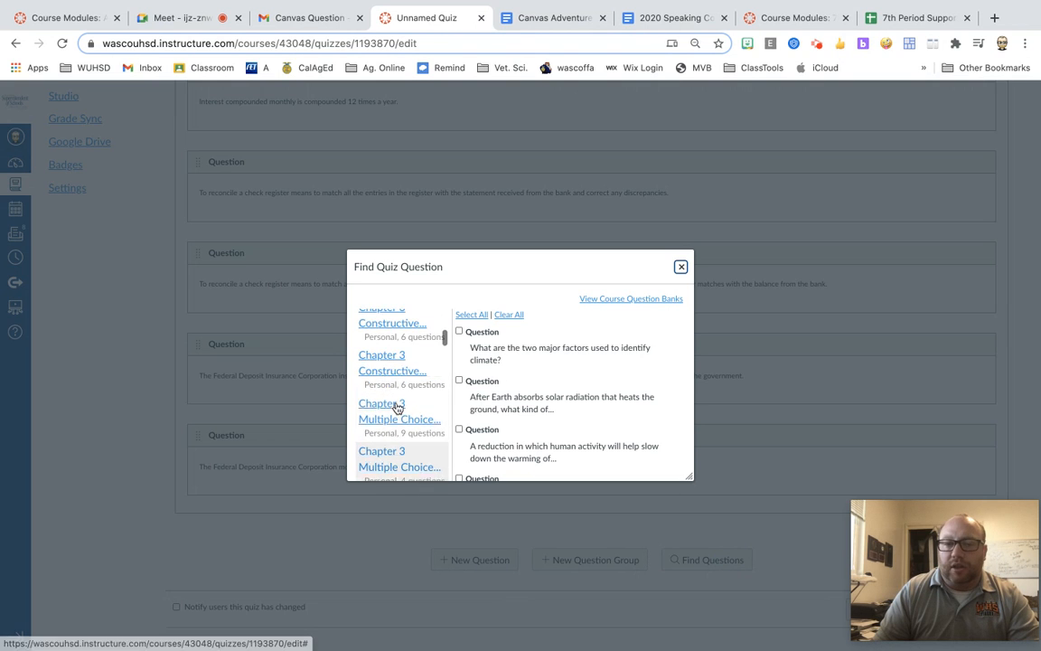
scroll(396, 432, "down", 5)
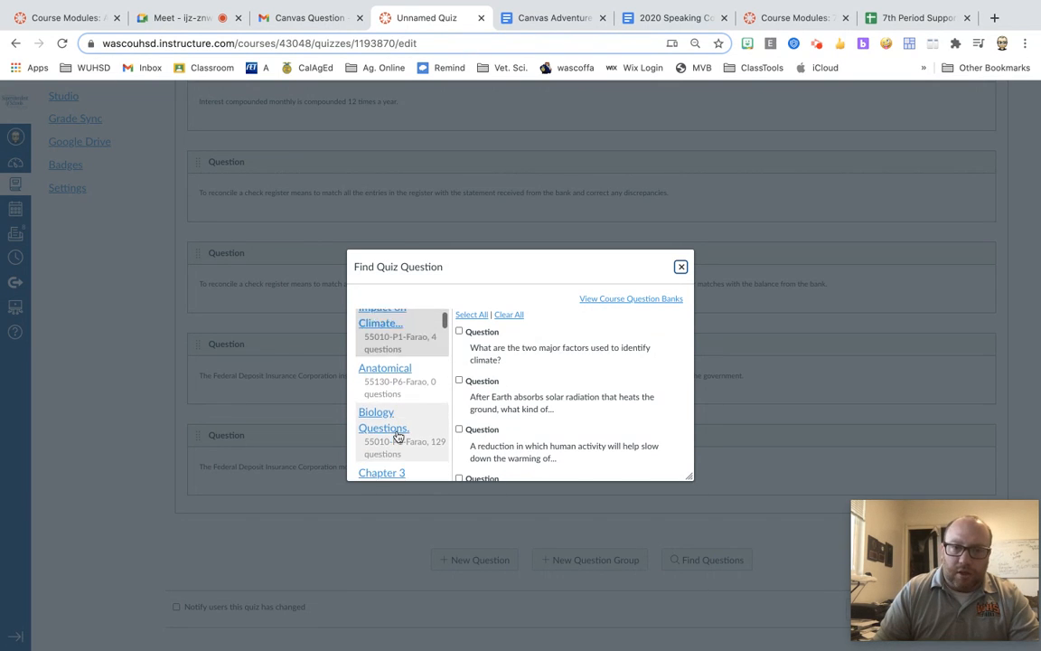
scroll(395, 425, "up", 1)
left_click(386, 355)
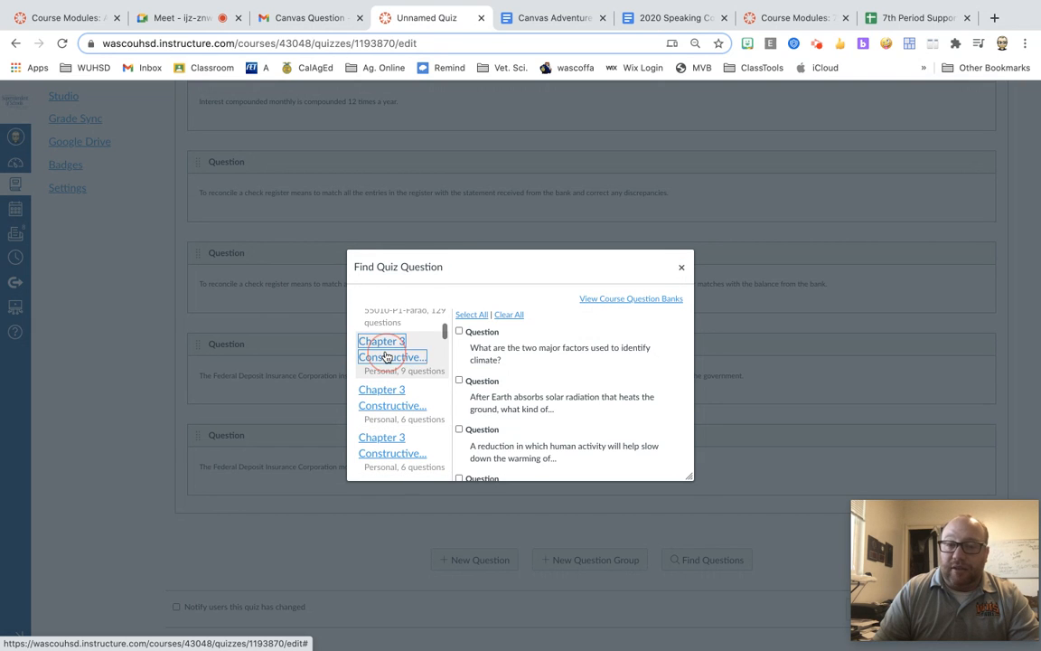
left_click(471, 315)
left_click(459, 332)
left_click(459, 381)
left_click(459, 331)
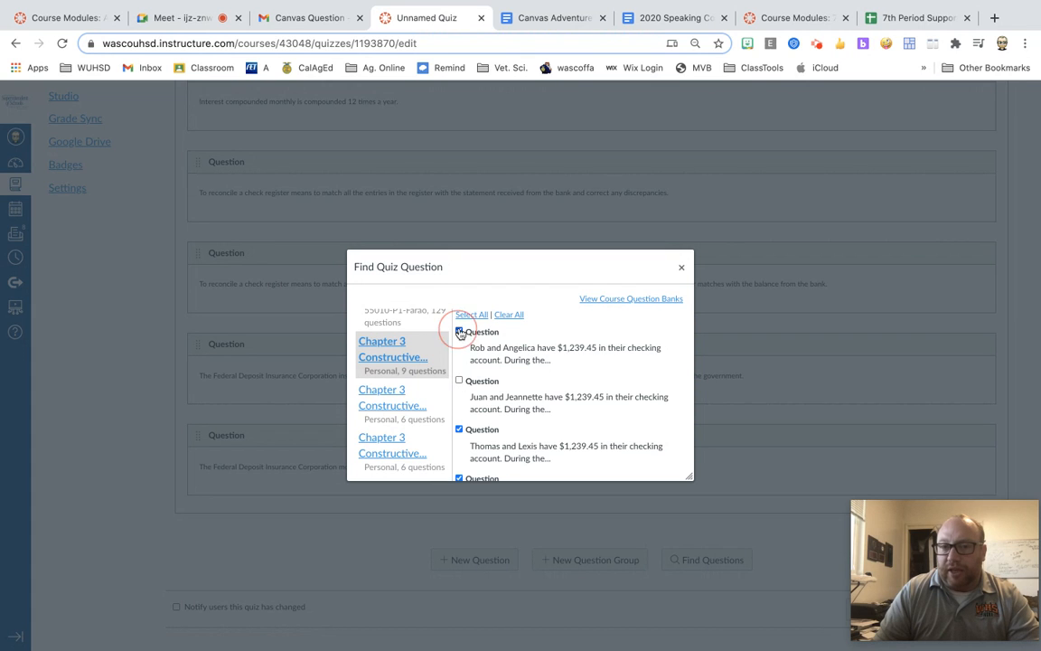
Start a new question group for the selected questions and name it MULTI CHOICE
scroll(544, 387, "down", 5)
left_click(493, 437)
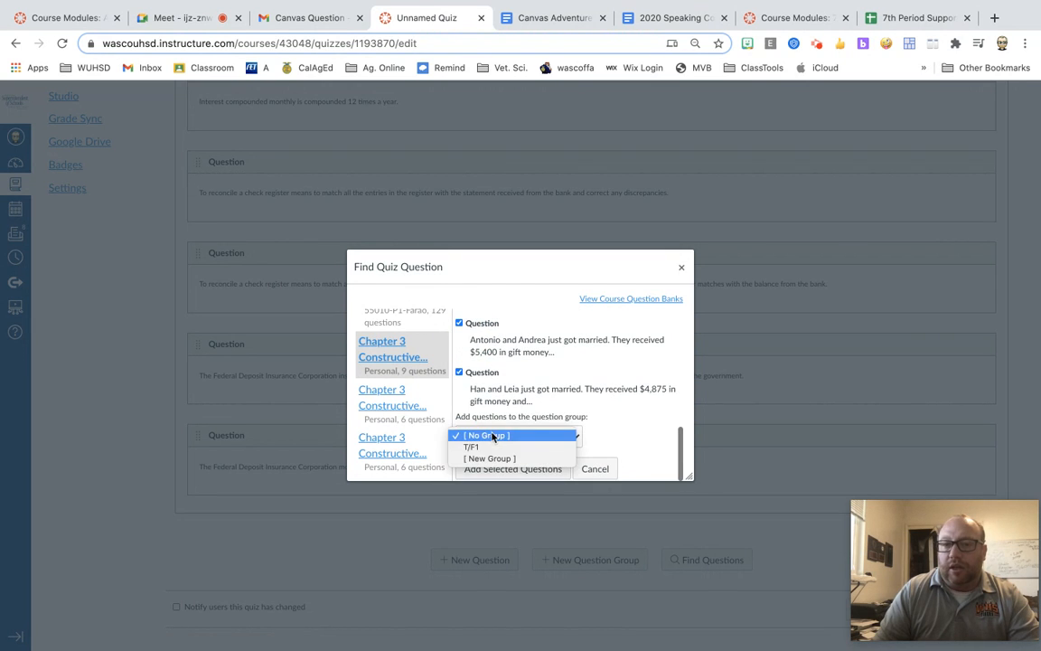
left_click(488, 460)
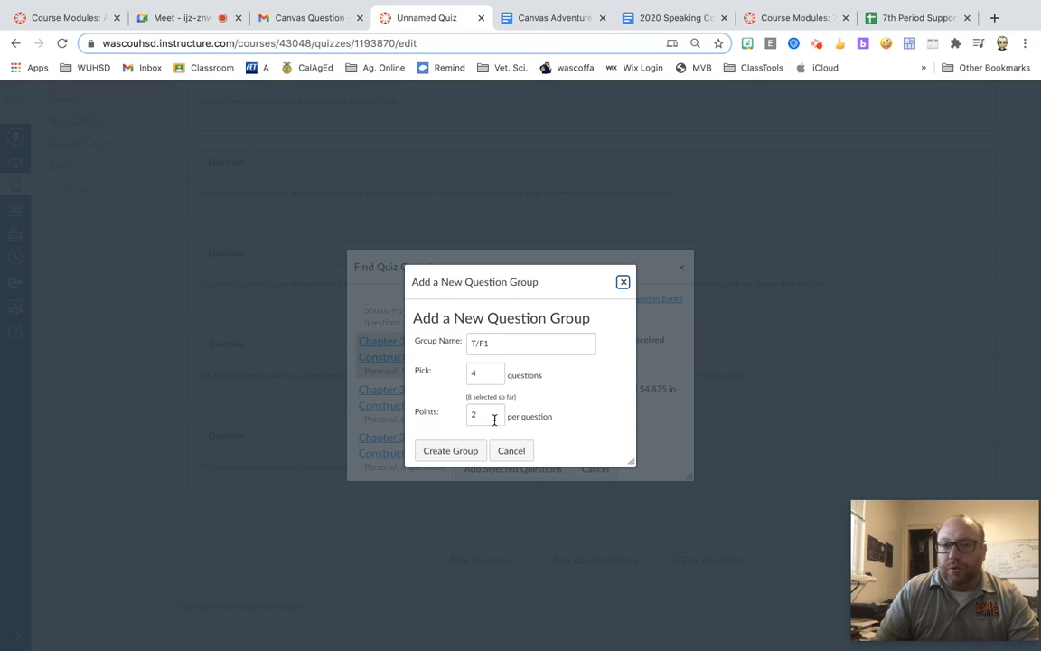
triple_click(507, 344)
key("BackSpace")
type("MULTIP")
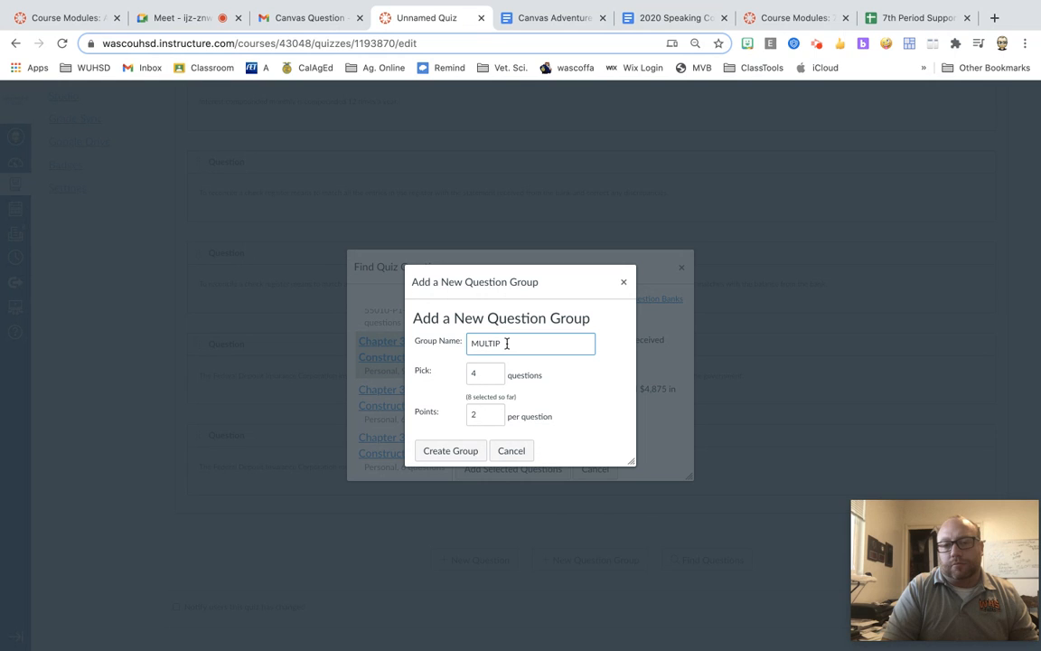
key("BackSpace")
type("CHOICE")
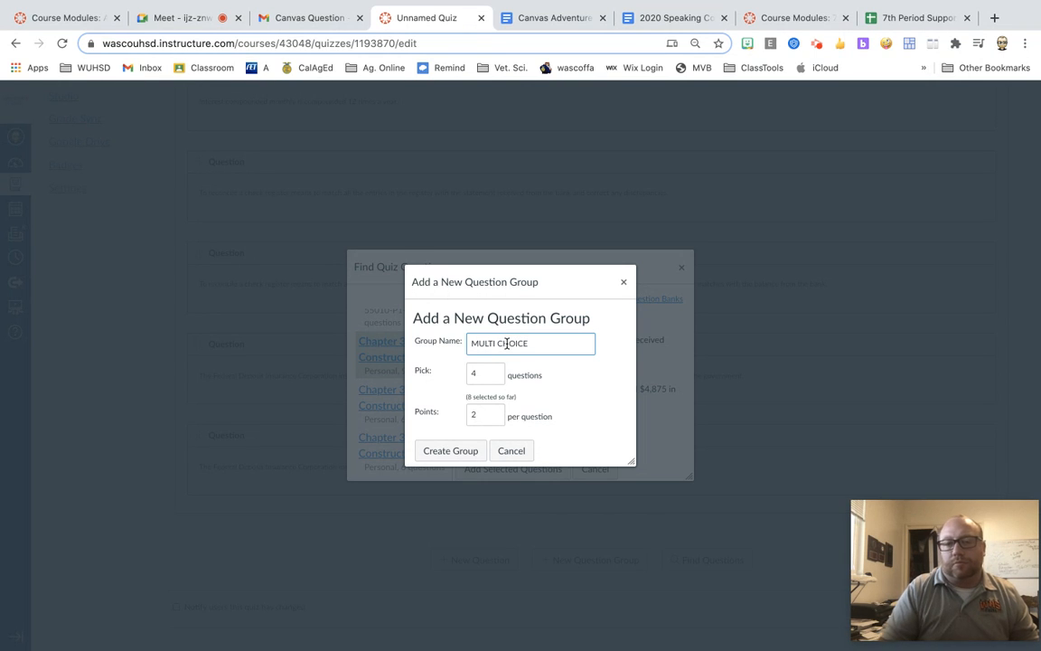
Create the group so it picks 5 questions at 4 points each, and add the selected questions to it
left_click(477, 371)
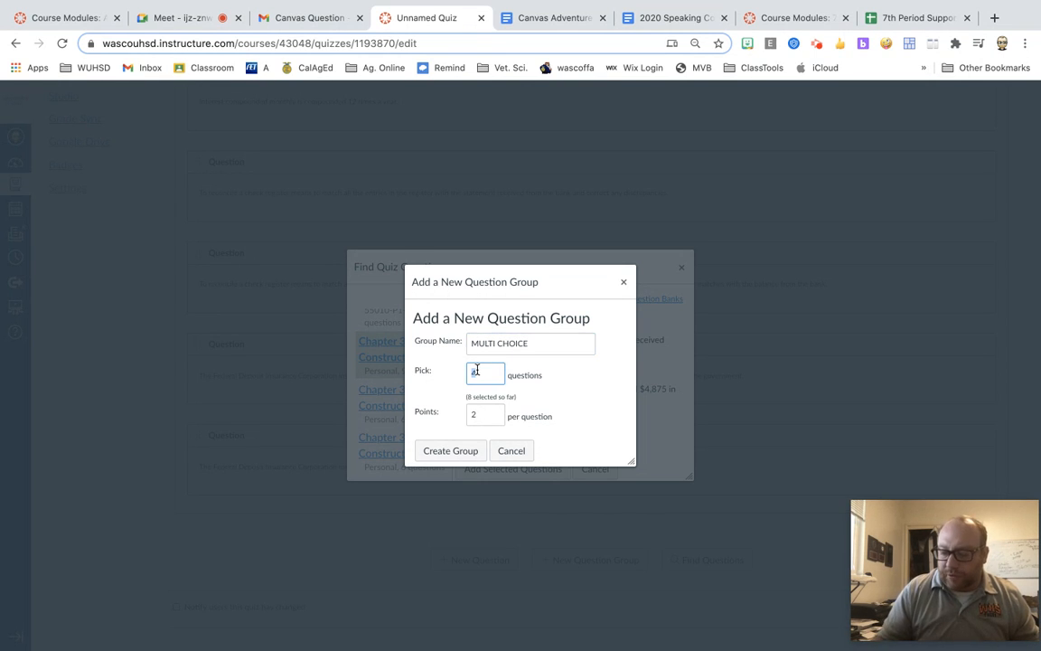
key("BackSpace")
type("5")
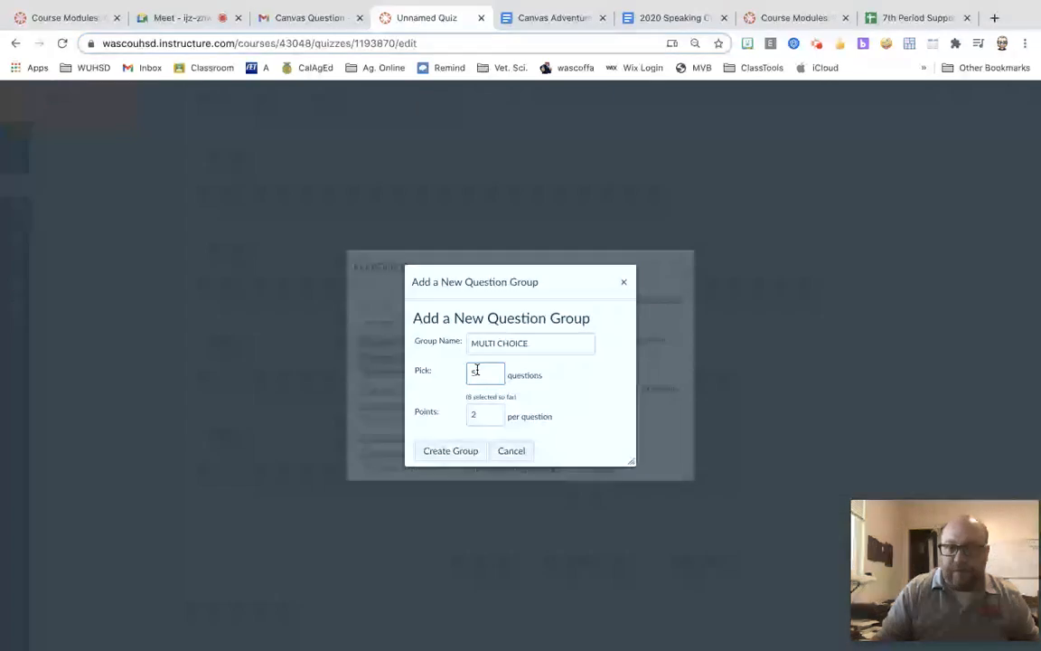
double_click(489, 417)
type("4")
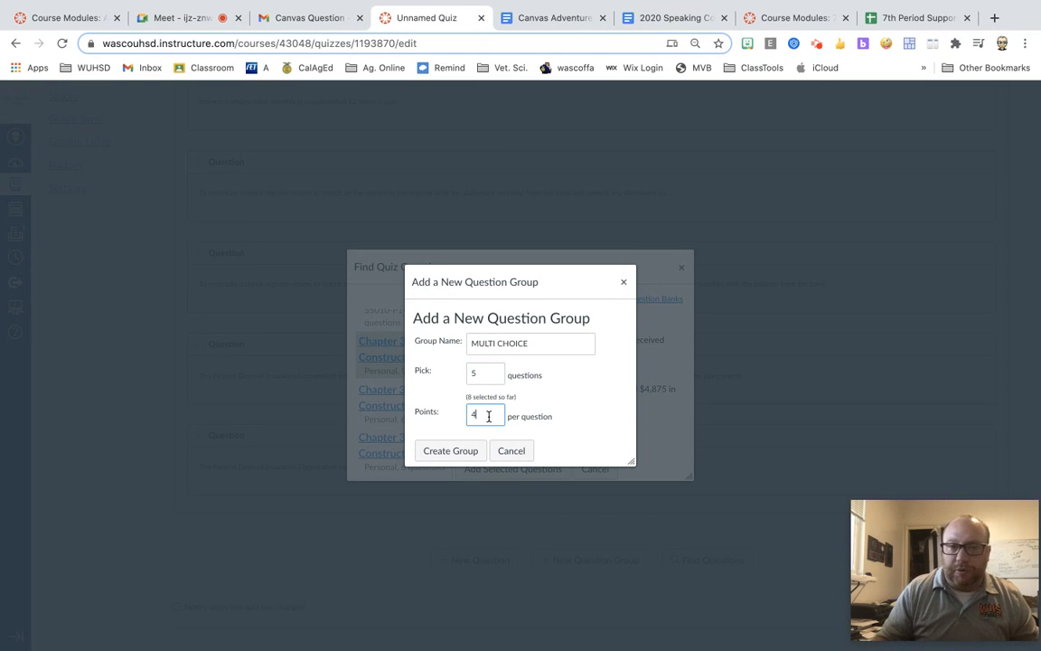
left_click(452, 452)
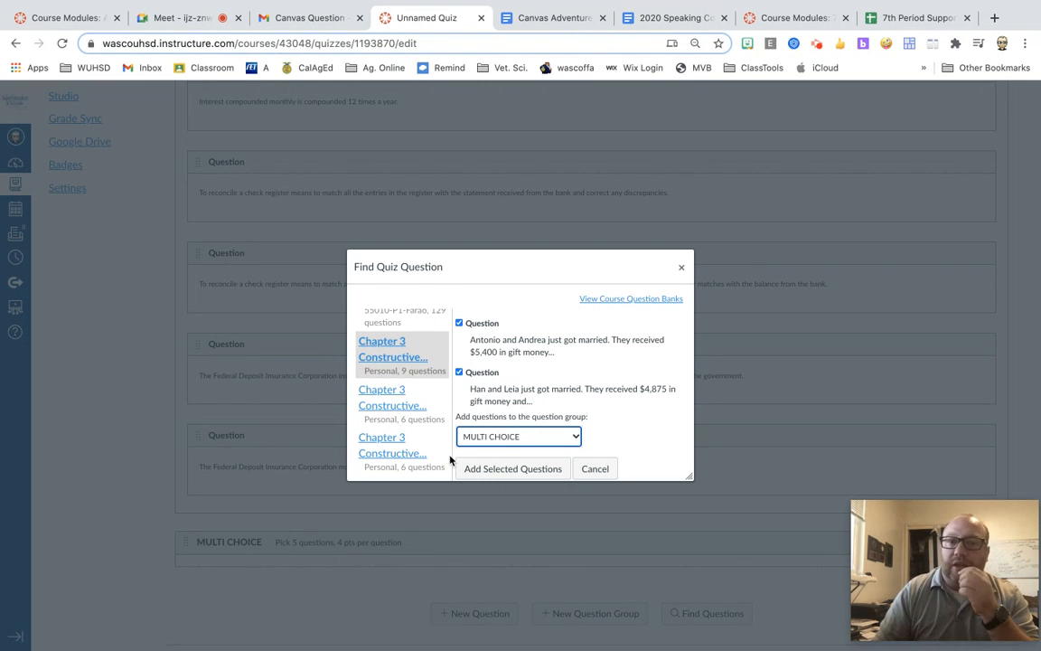
left_click(495, 468)
Save the quiz with its T/F1 and MULTI CHOICE question groups, without publishing it
scroll(485, 467, "down", 15)
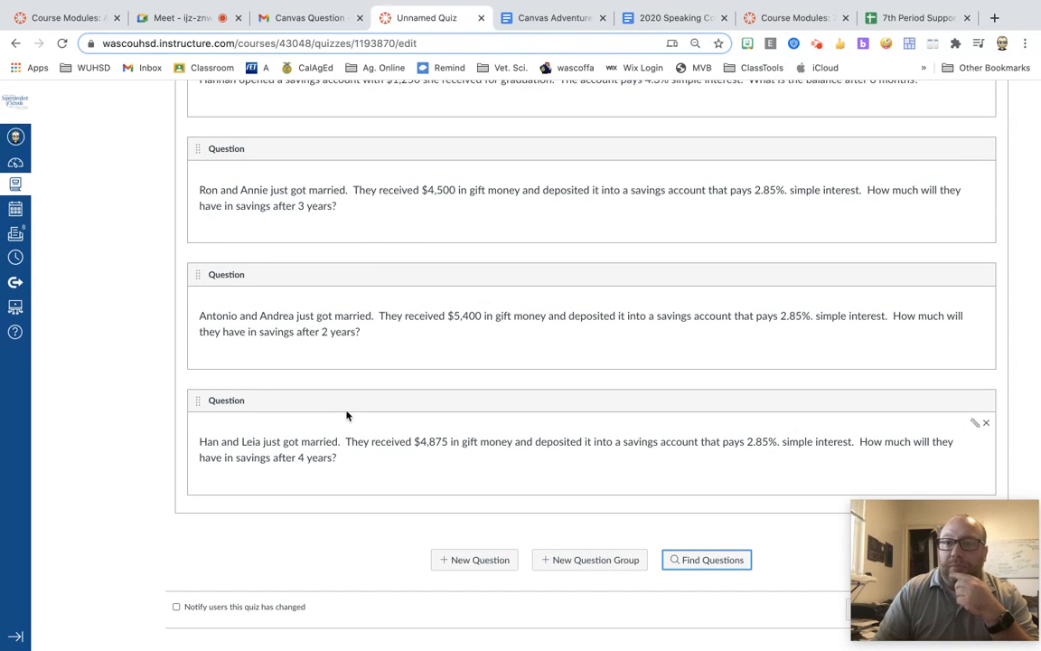
scroll(346, 414, "up", 15)
scroll(348, 403, "down", 3)
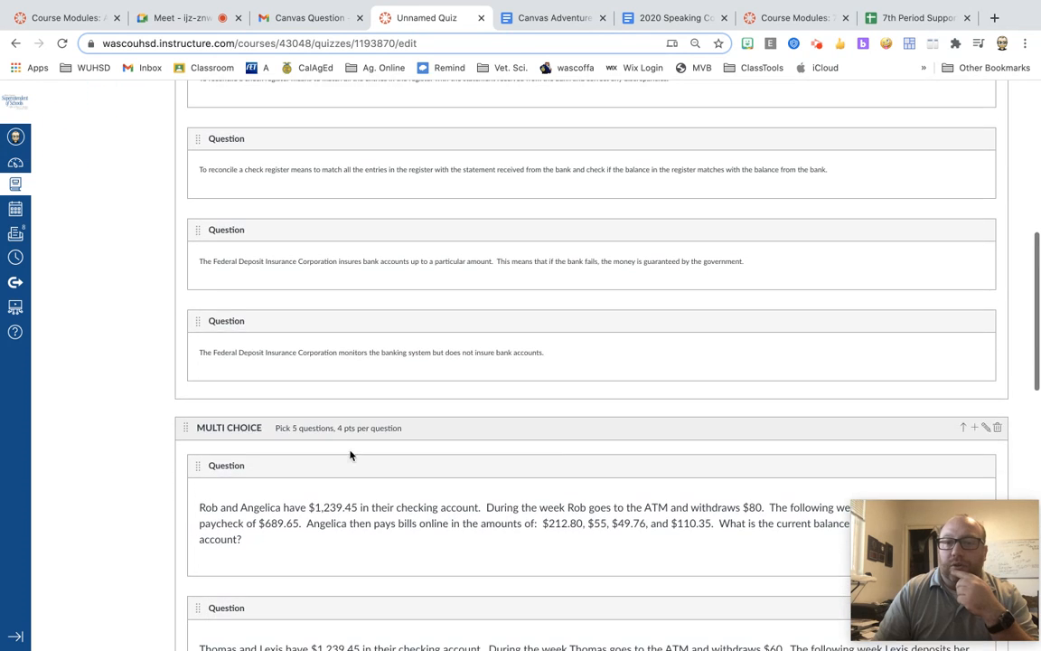
scroll(387, 450, "up", 10)
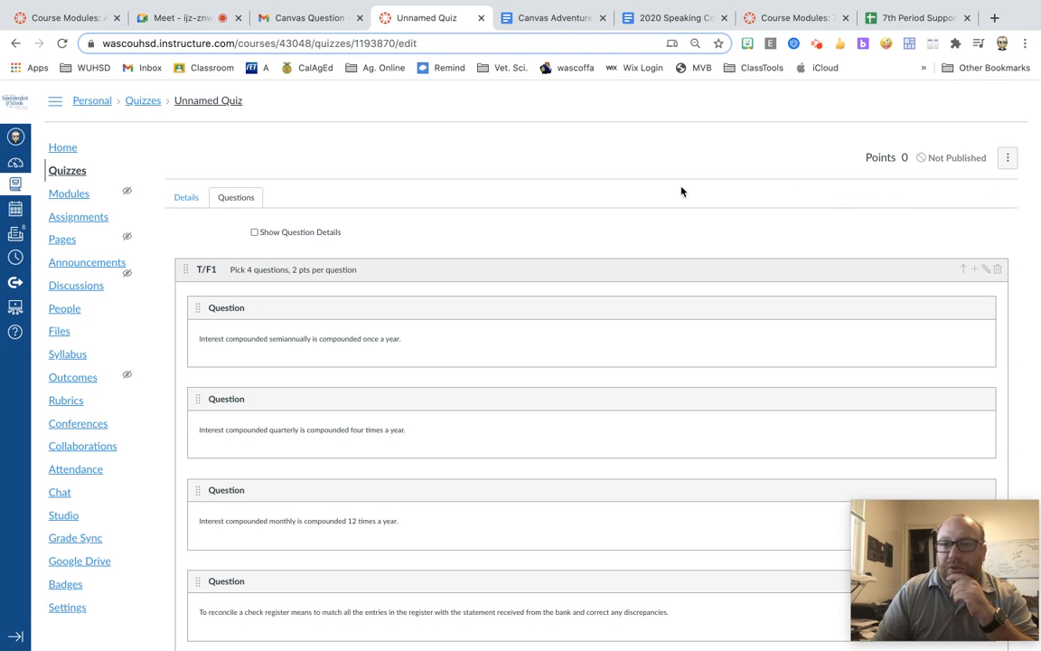
scroll(590, 201, "down", 15)
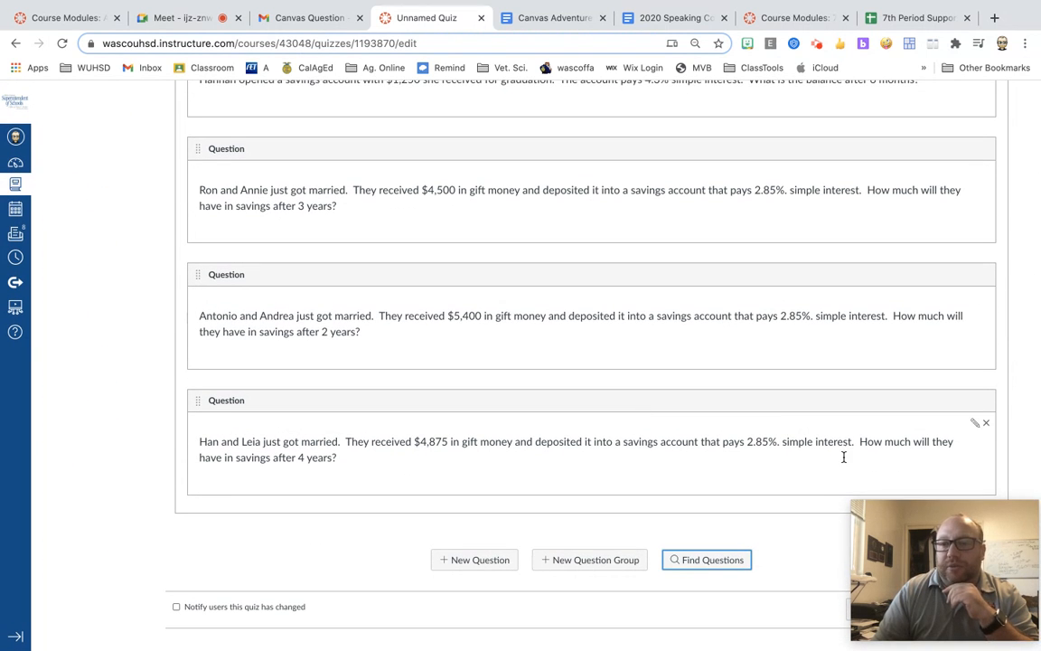
left_click_drag(945, 564, 947, 476)
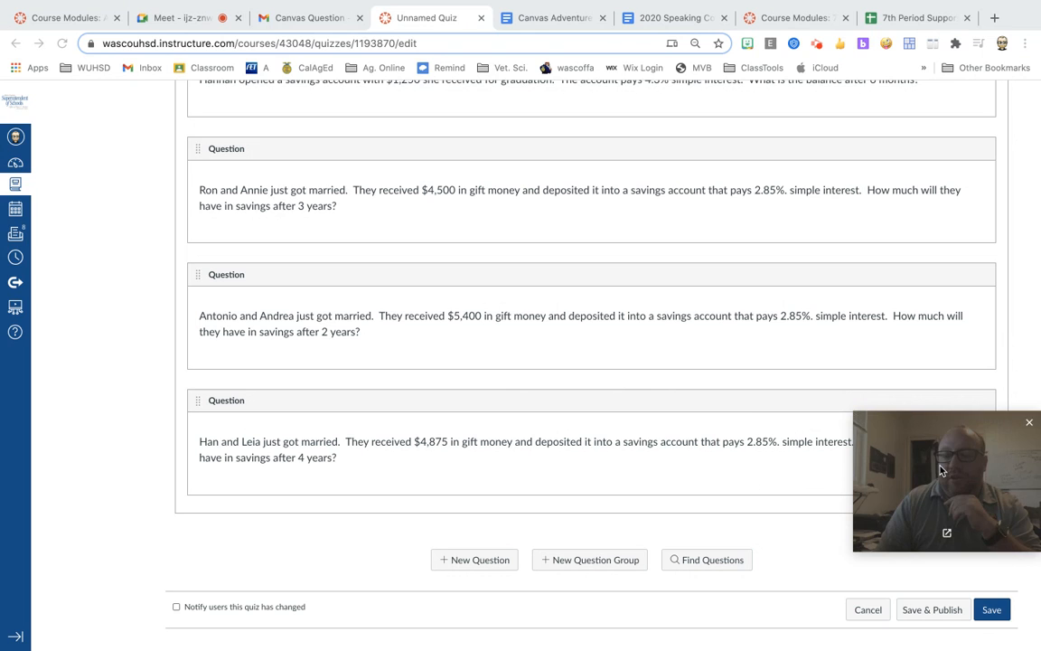
left_click(992, 612)
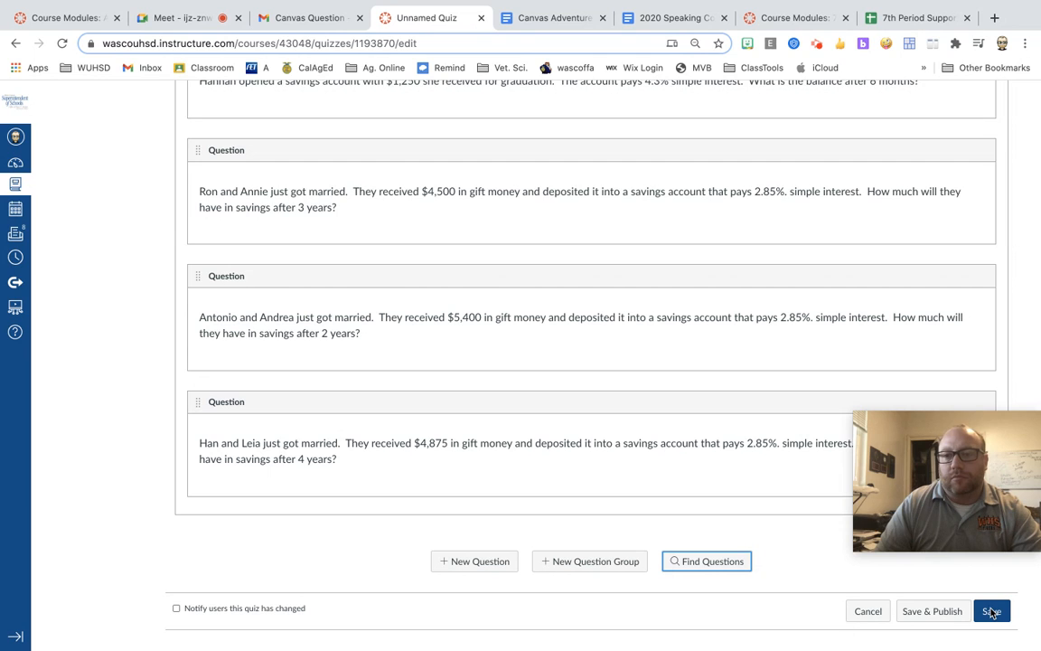
left_click(999, 614)
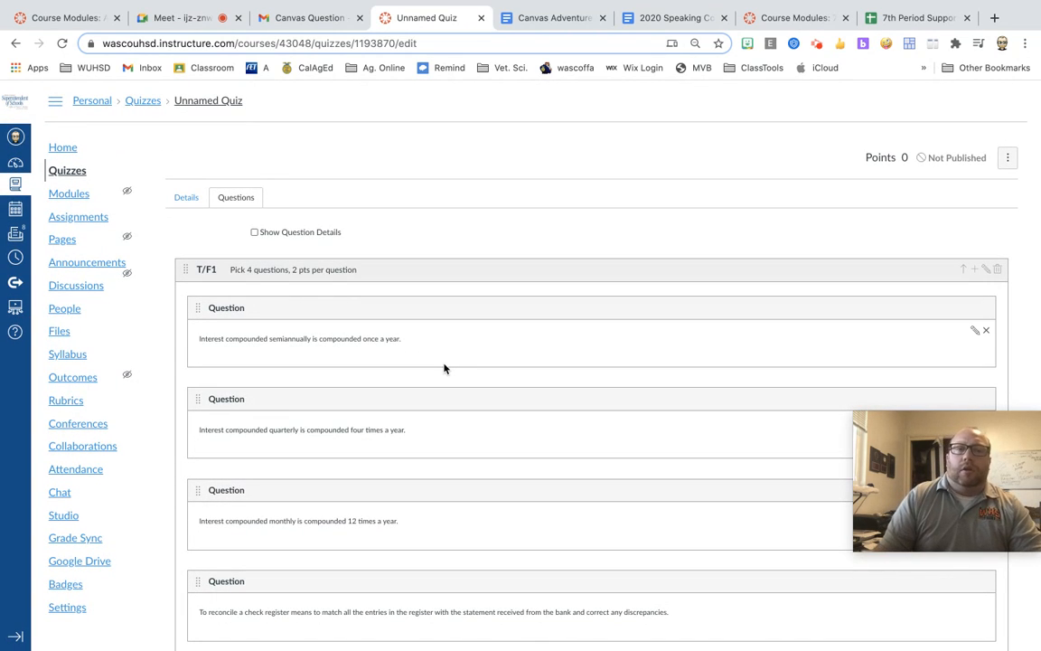
scroll(615, 407, "down", 15)
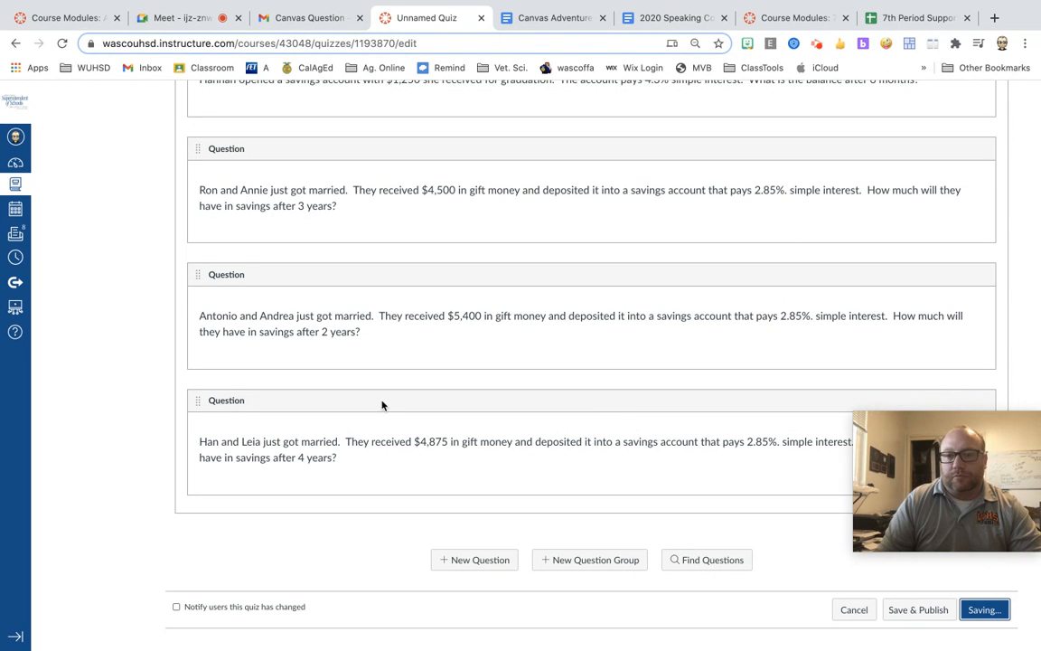
scroll(383, 404, "up", 15)
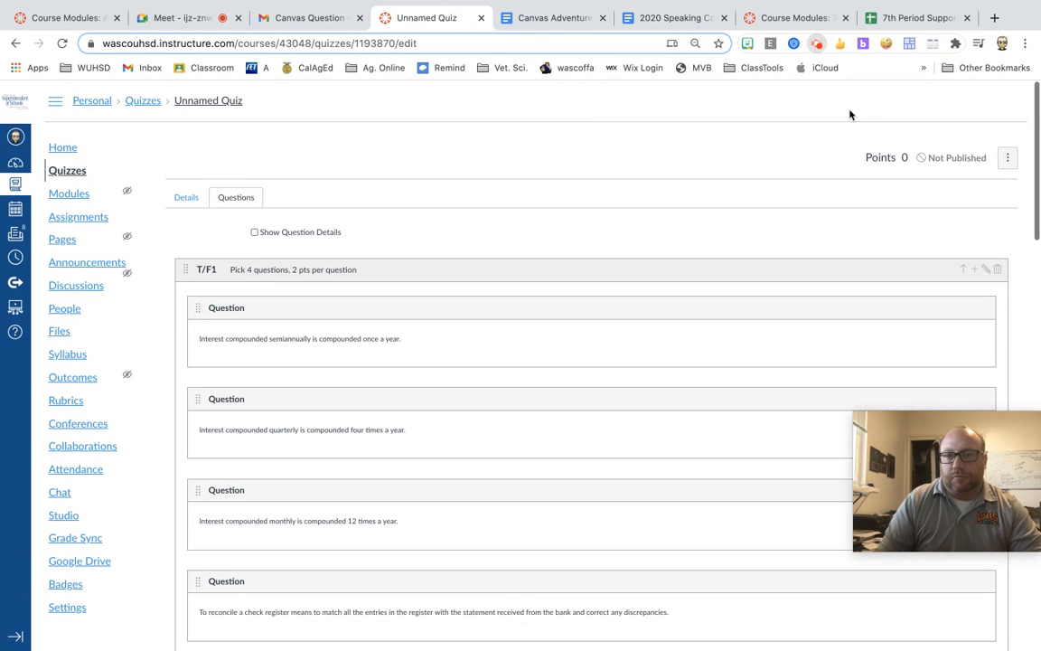
left_click(817, 43)
left_click(729, 201)
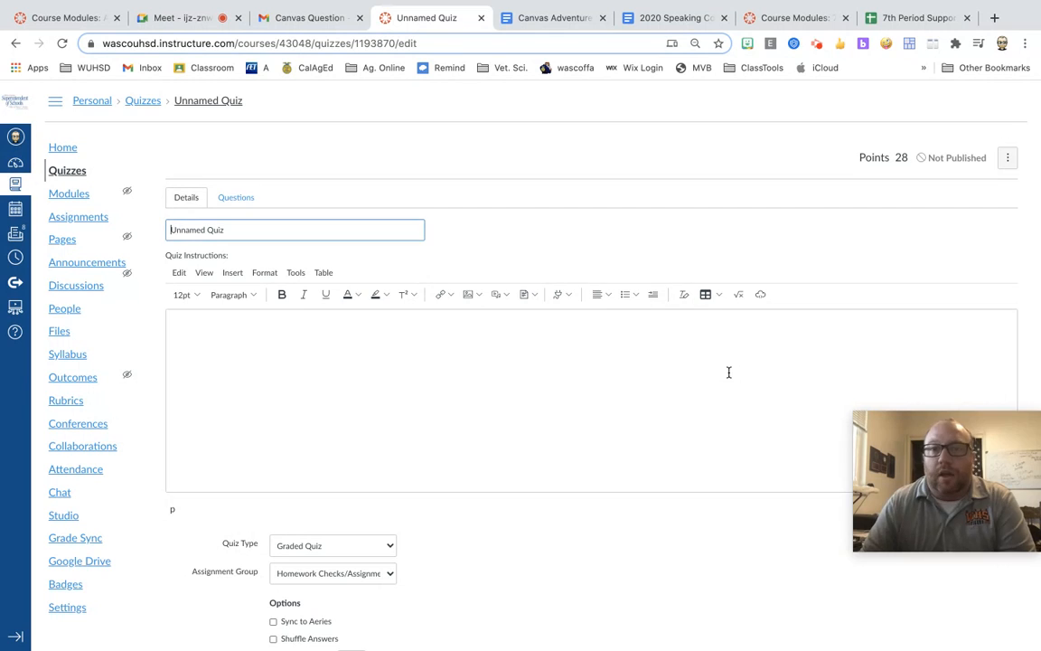
left_click(525, 246)
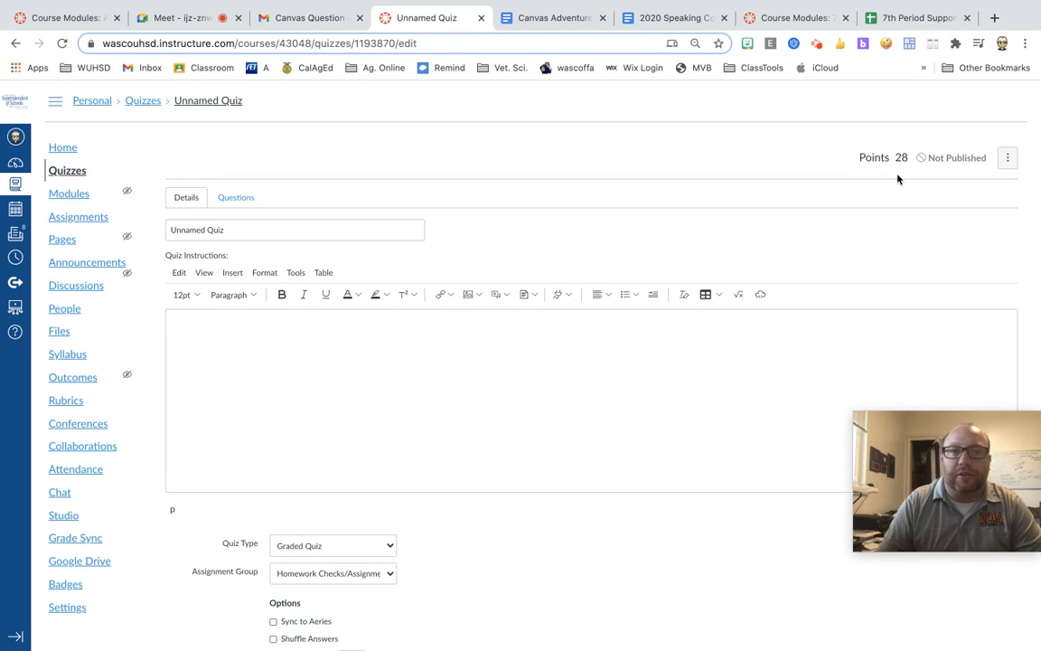
Review the saved quiz's questions, checking the pick counts and points per question of the T/F1 and MULTI CHOICE groups
left_click(223, 193)
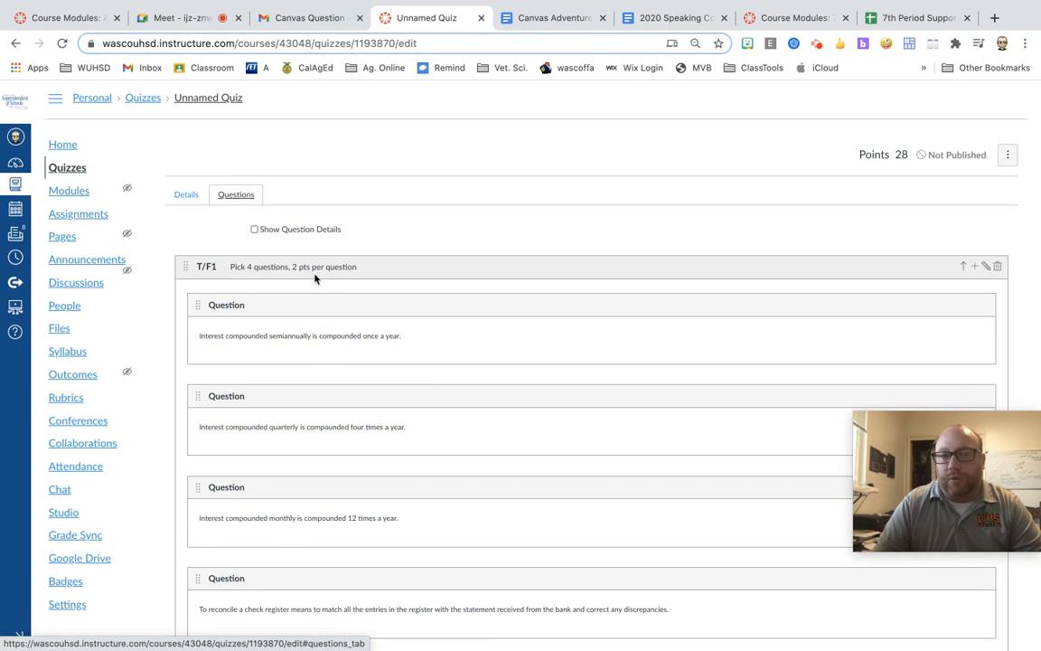
scroll(328, 347, "down", 6)
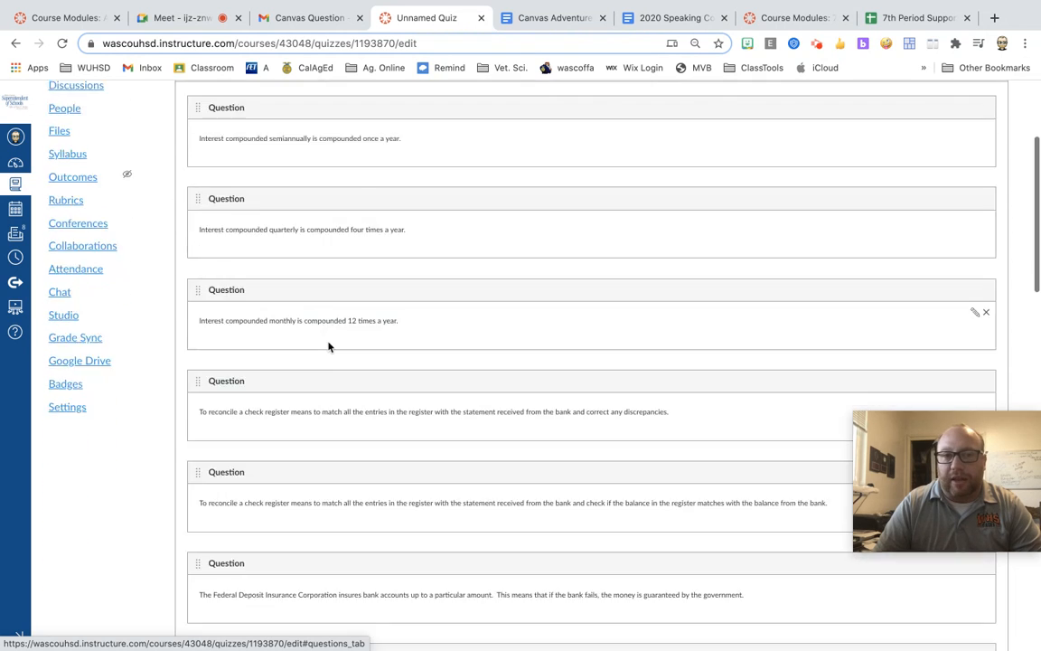
scroll(328, 347, "down", 3)
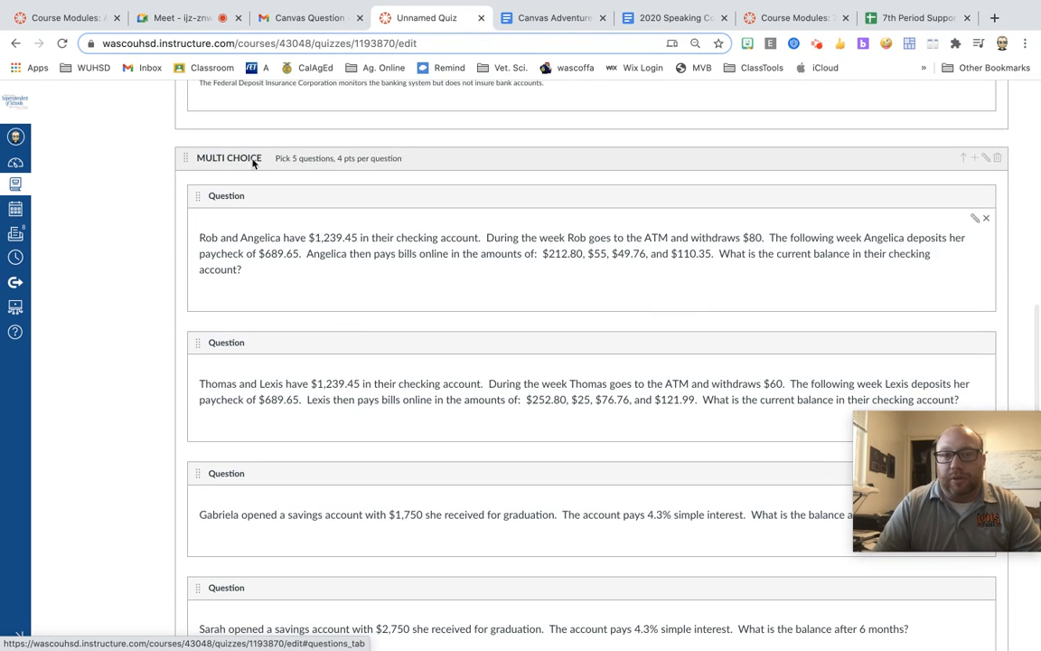
scroll(404, 163, "up", 9)
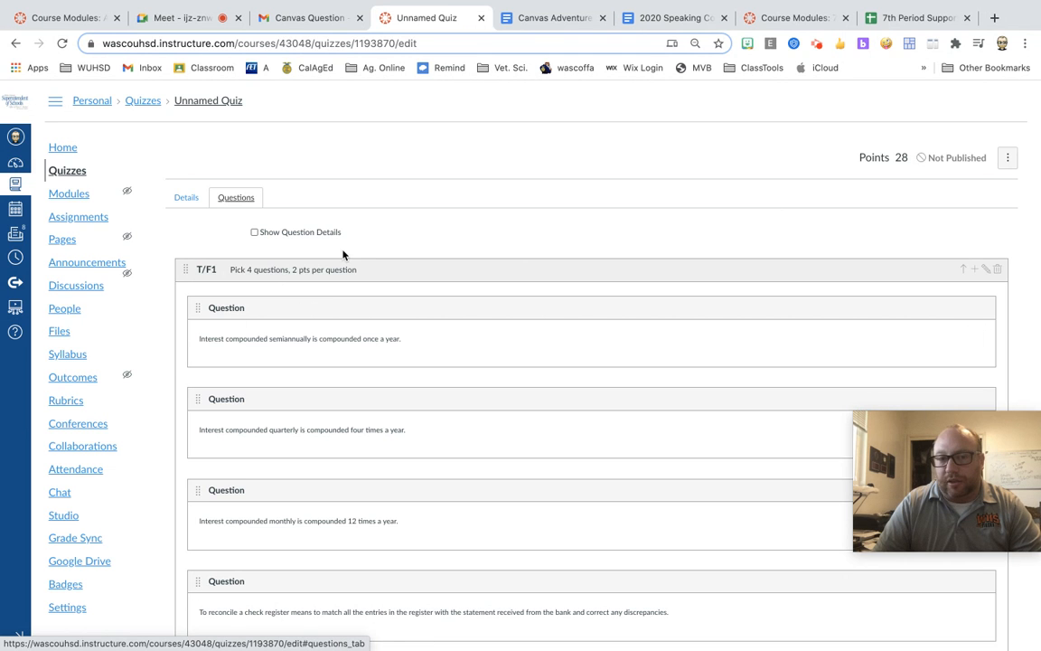
scroll(346, 254, "down", 6)
scroll(318, 277, "down", 5)
scroll(318, 276, "up", 4)
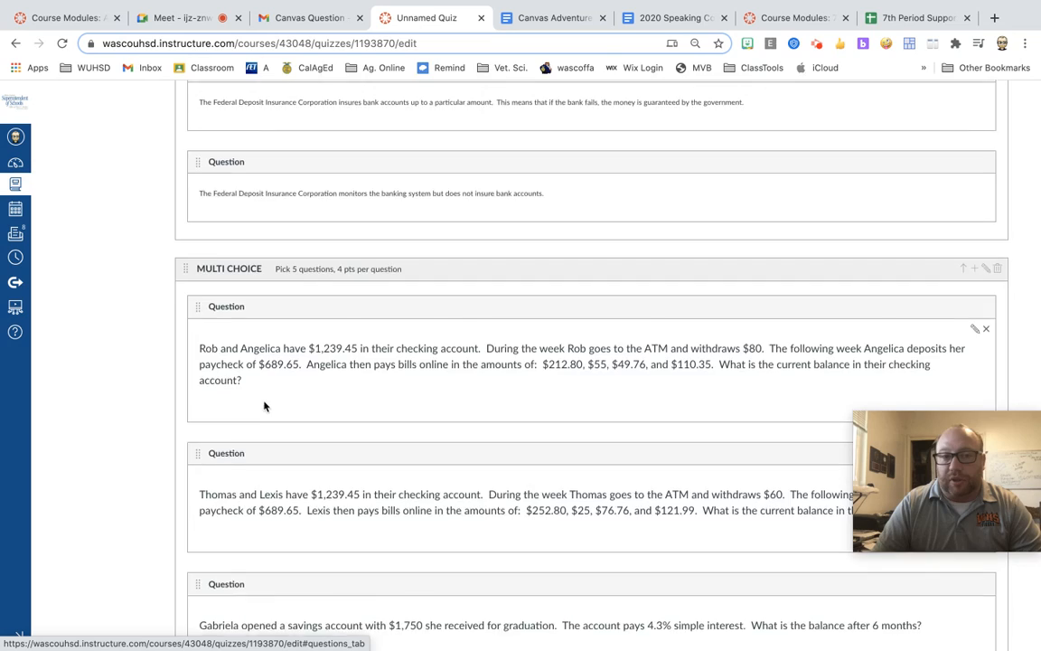
scroll(262, 407, "down", 5)
scroll(288, 330, "down", 3)
scroll(288, 329, "up", 8)
scroll(289, 329, "up", 5)
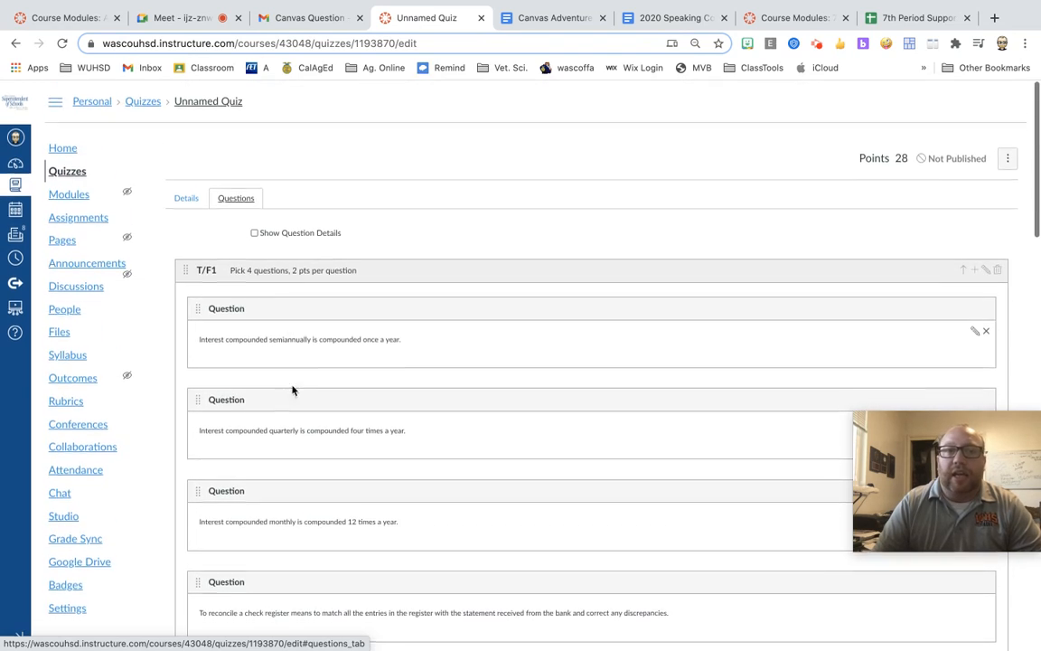
scroll(293, 389, "down", 1)
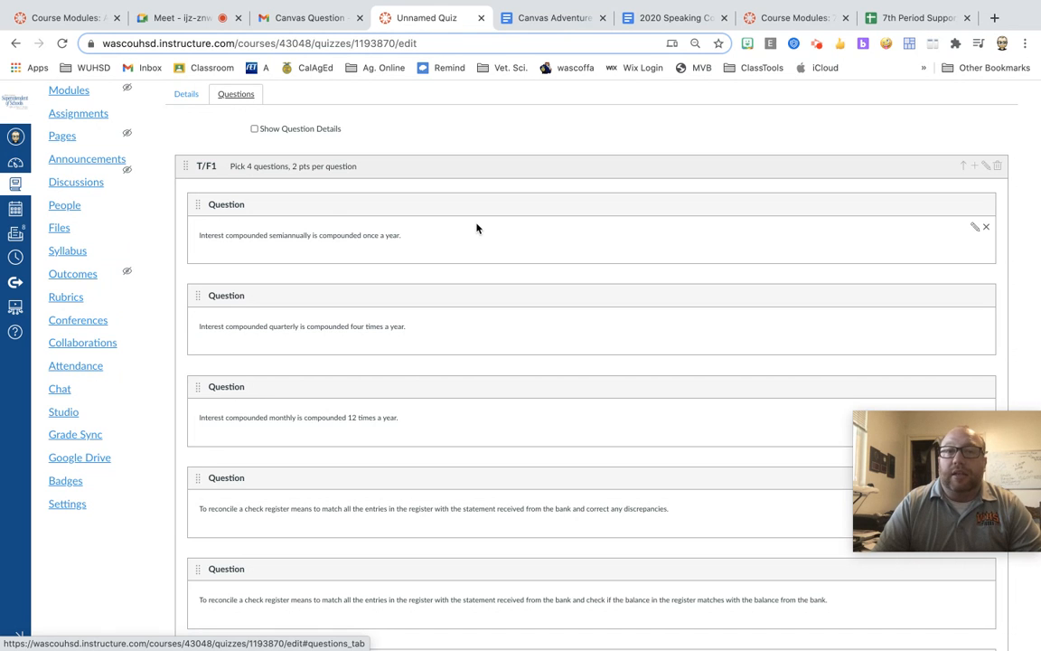
Look through the quiz's question list again, from the T/F1 true/false statements to the savings-account word problems
scroll(477, 229, "up", 2)
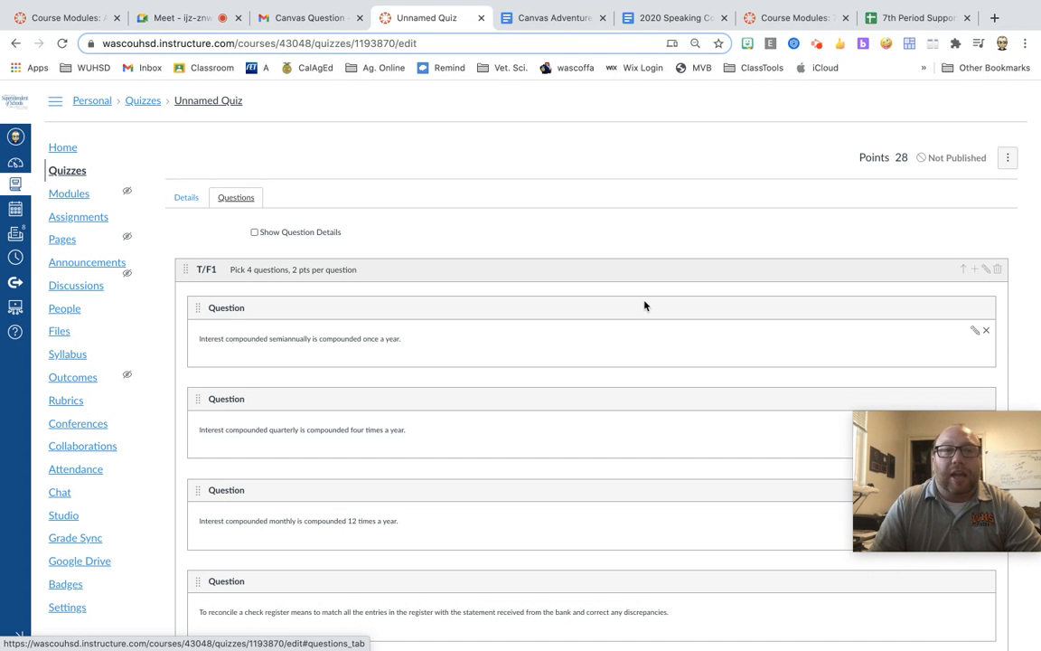
scroll(344, 409, "down", 20)
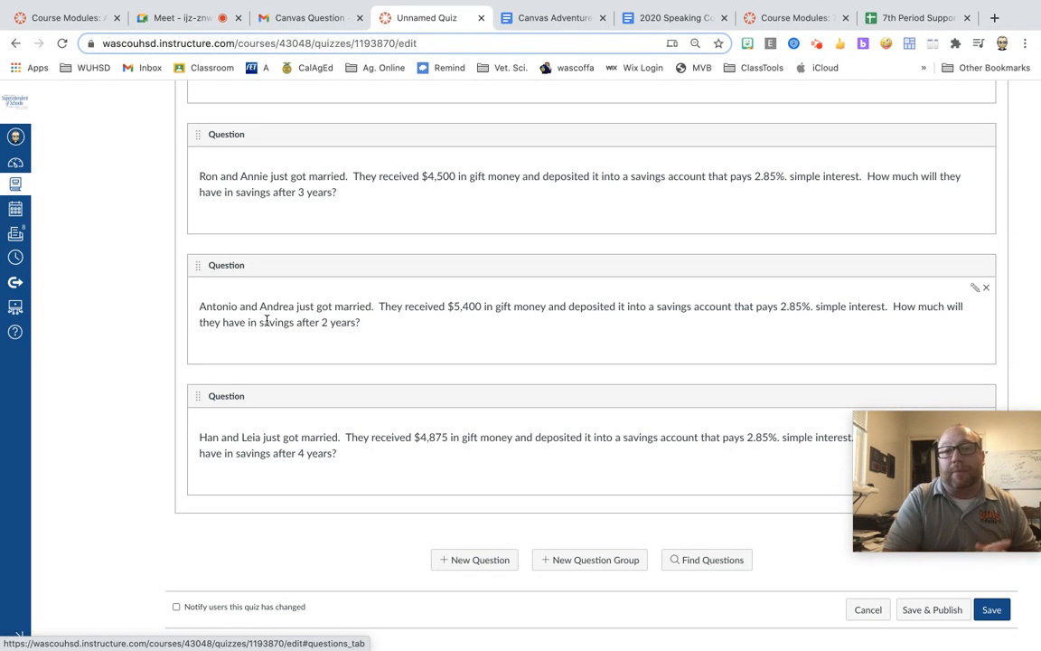
scroll(495, 350, "up", 10)
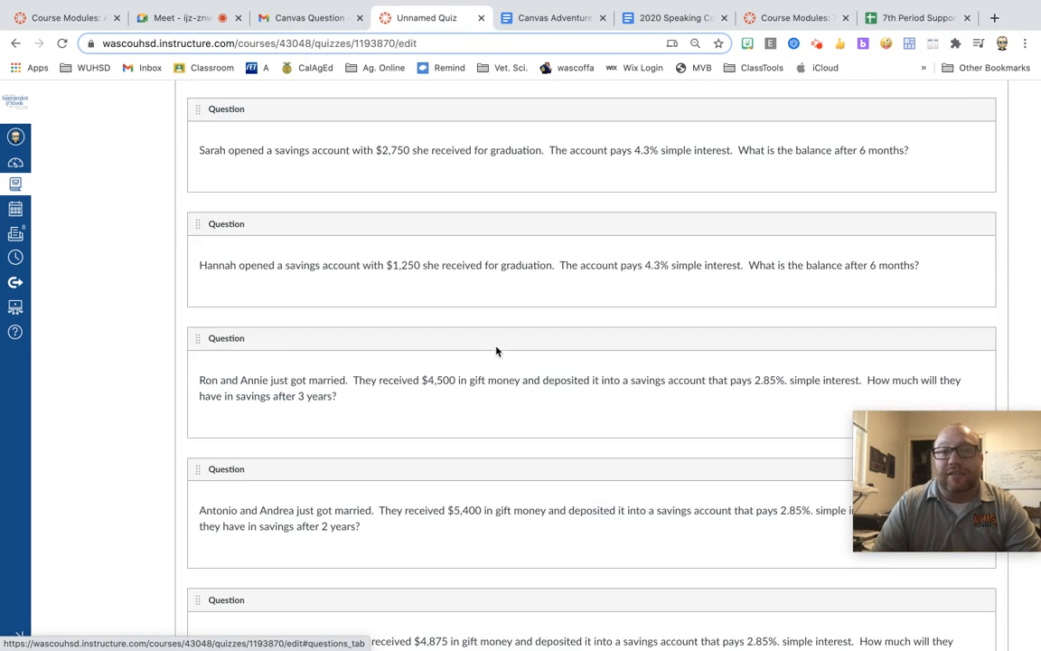
scroll(496, 351, "up", 4)
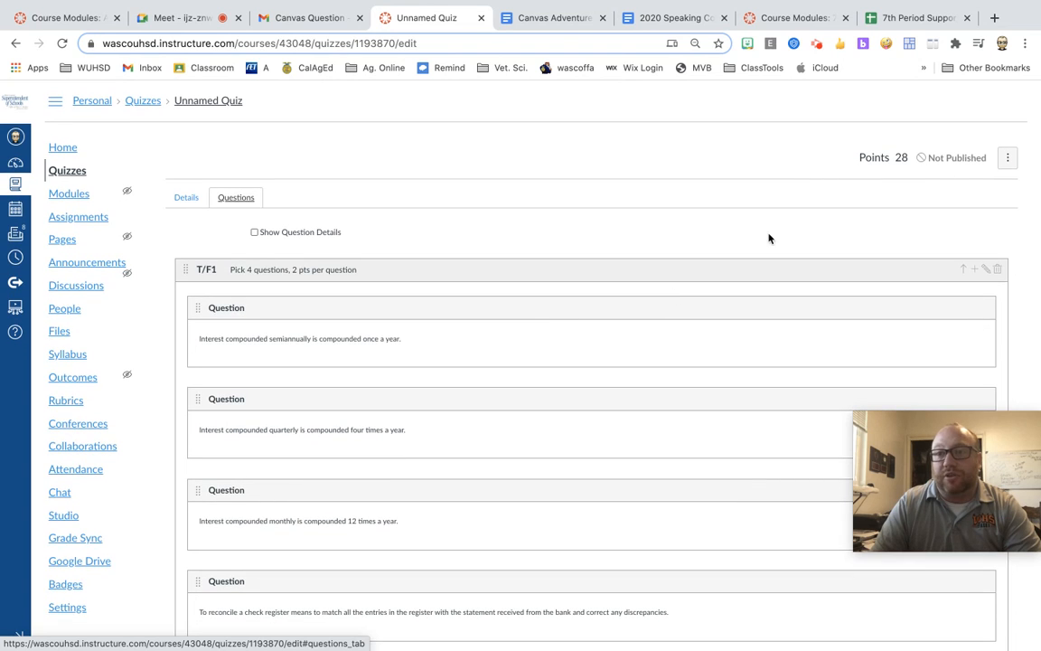
Return to the course's quiz list and show the available actions for the Homework Check #3 (Unit 3) quiz
left_click(1008, 157)
left_click(60, 169)
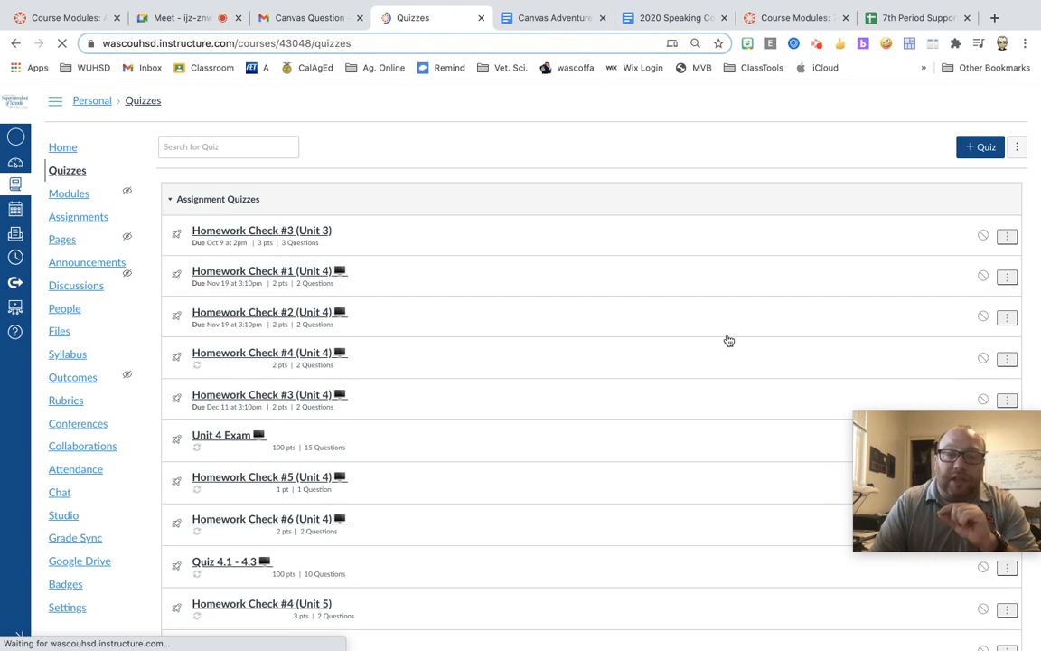
left_click(1006, 237)
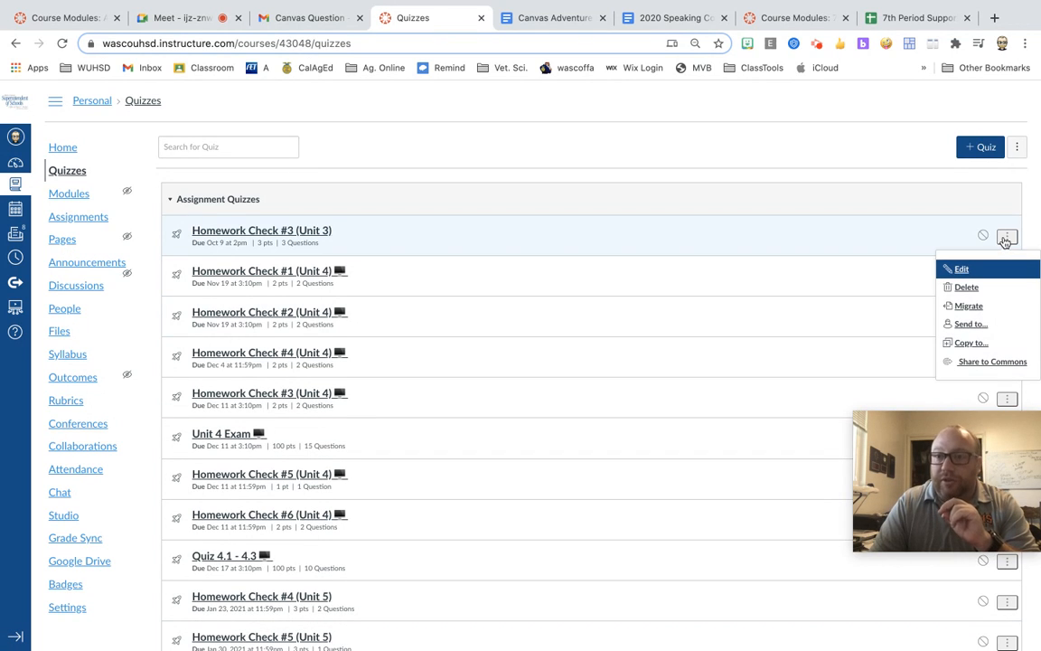